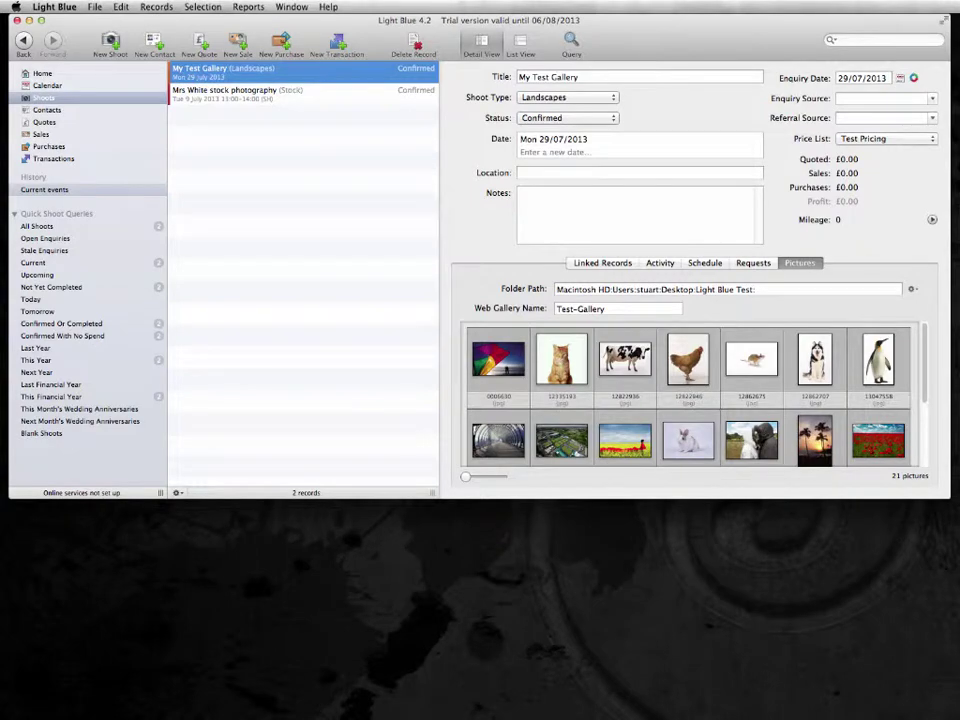
Switch to Safari to view the Light Blue support page, then return to Light Blue.
{"action": "key", "text": "super+Tab"}
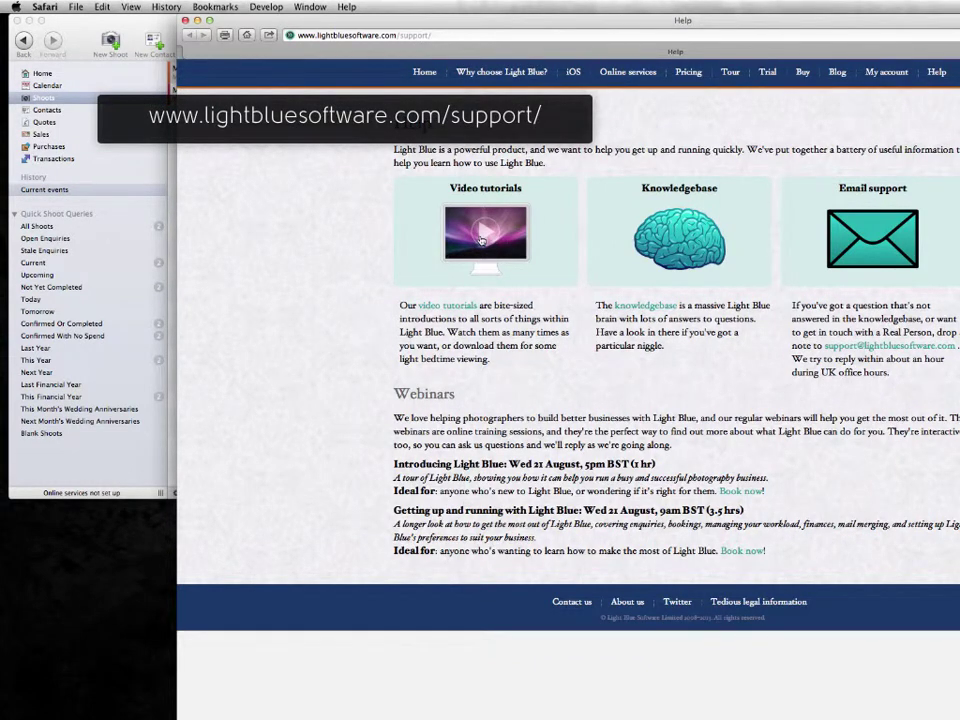
{"action": "left_click", "coordinate": [197, 20]}
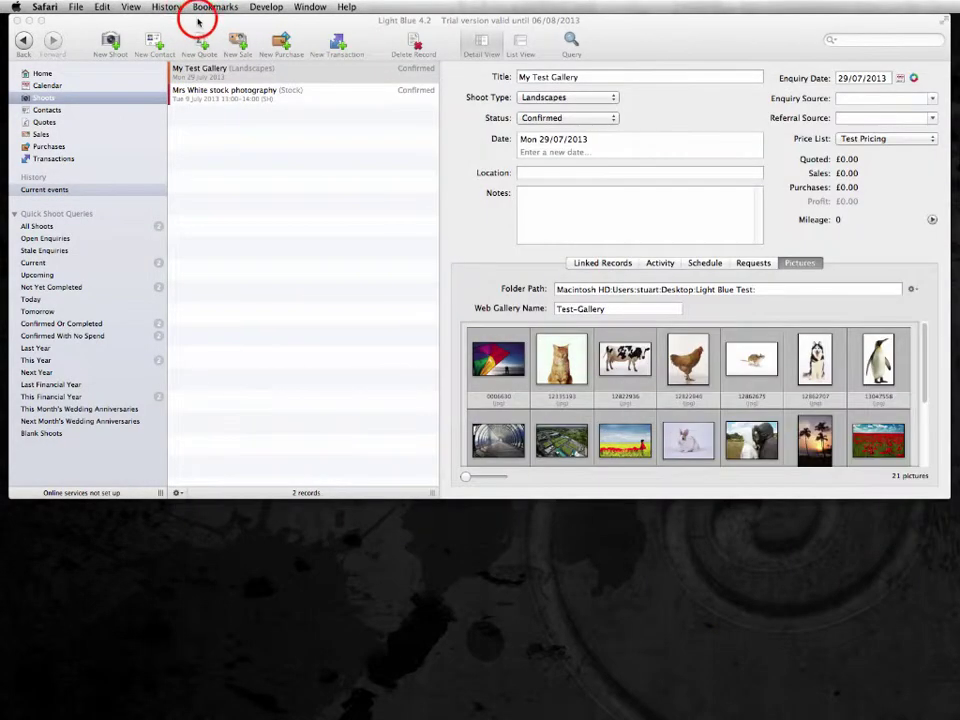
{"action": "left_click", "coordinate": [198, 22]}
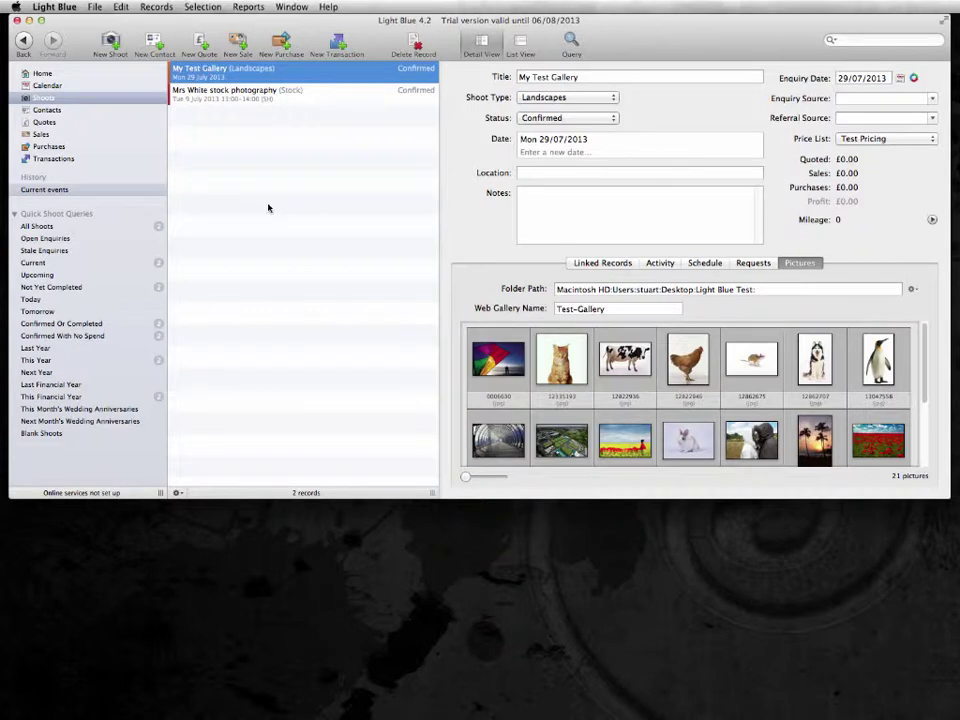
Open the General Prefs in the Light Blue preferences and review the business details, online services, options and picture settings.
{"action": "left_click", "coordinate": [52, 8]}
{"action": "left_click", "coordinate": [52, 8]}
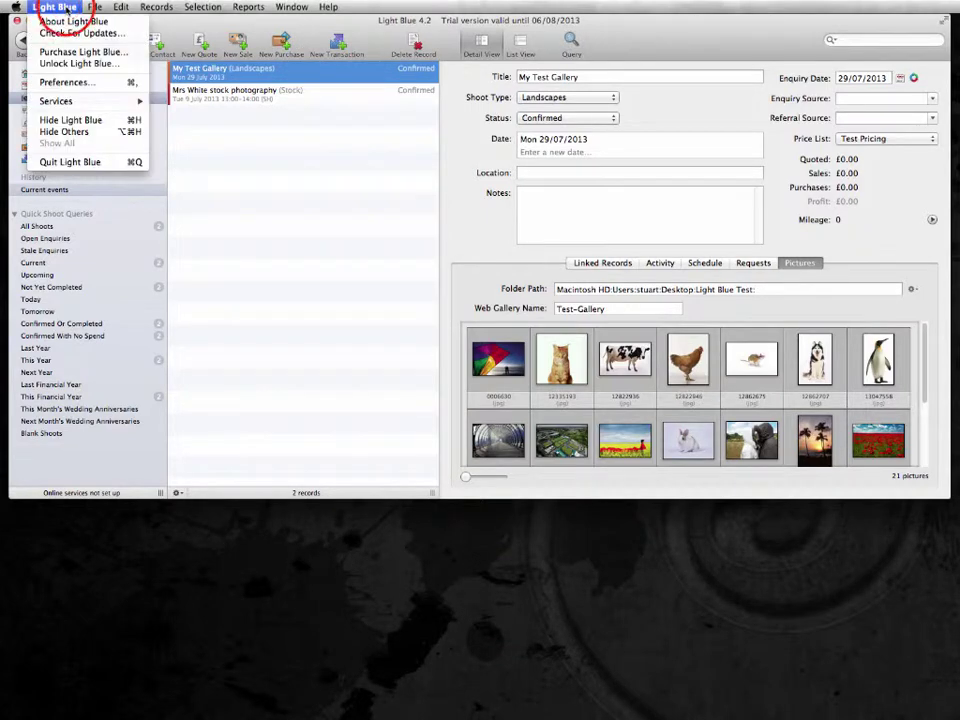
{"action": "left_click", "coordinate": [64, 81]}
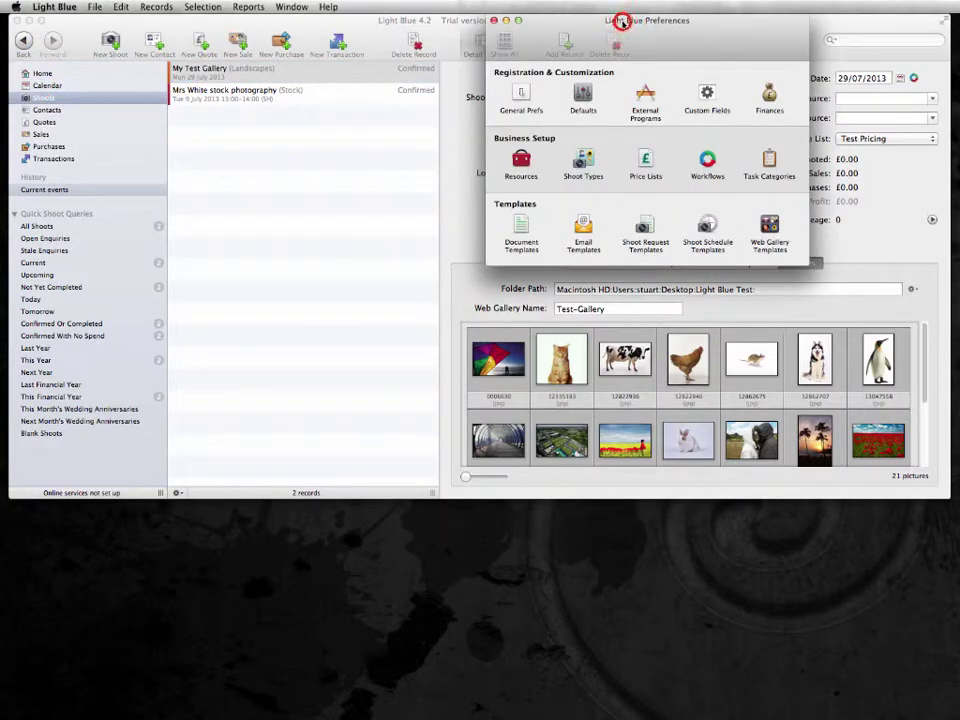
{"action": "left_click_drag", "start_coordinate": [623, 25], "coordinate": [329, 250]}
{"action": "left_click", "coordinate": [228, 318]}
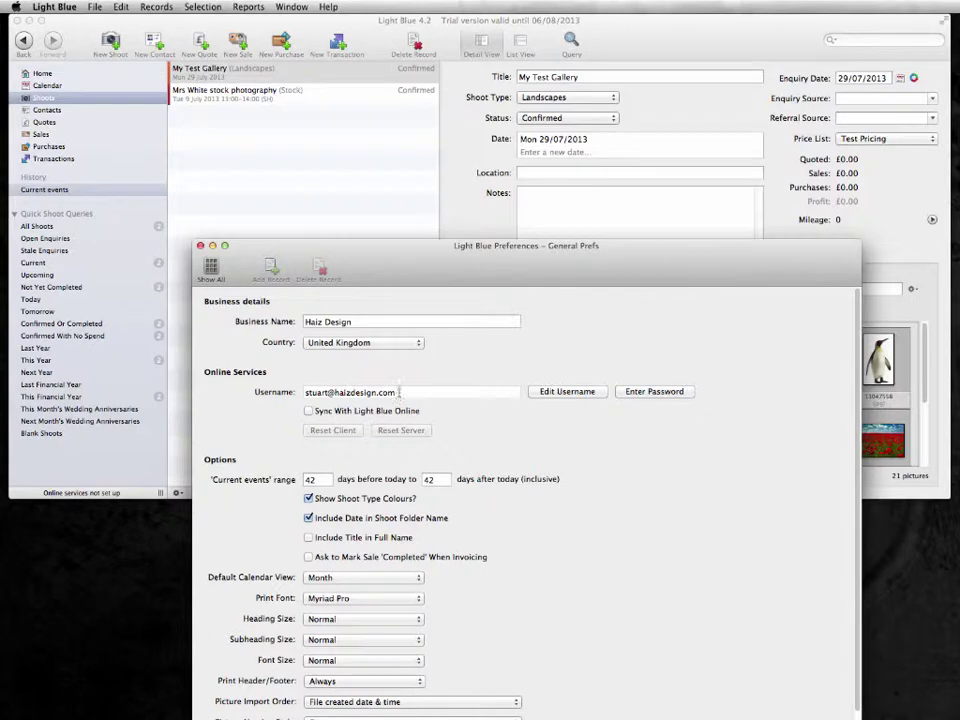
{"action": "scroll", "coordinate": [466, 416], "scroll_direction": "down", "scroll_amount": 3}
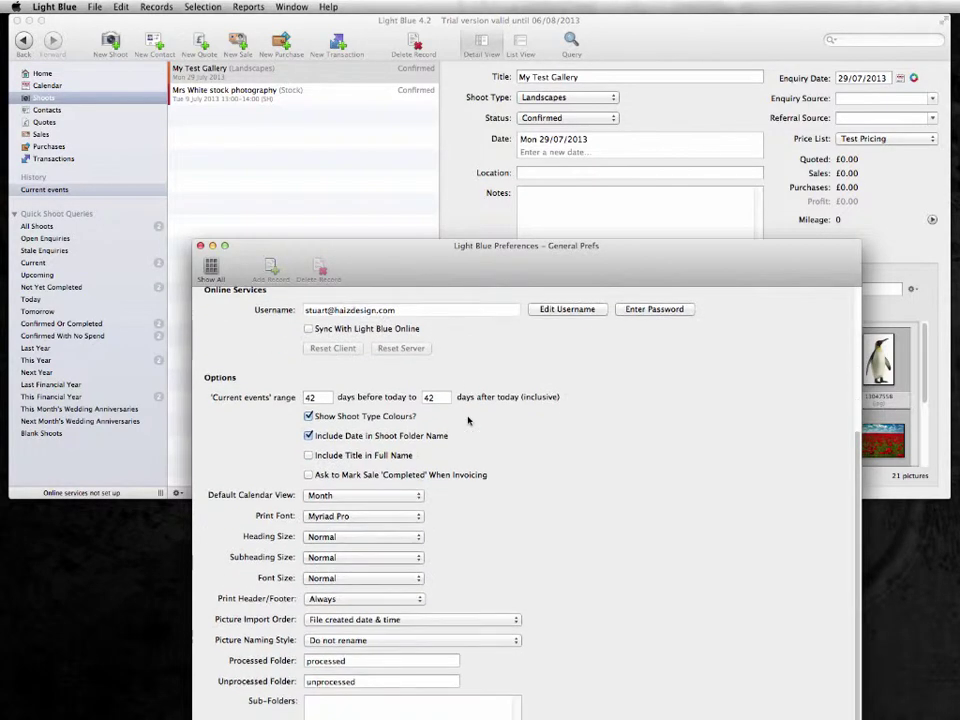
{"action": "scroll", "coordinate": [468, 420], "scroll_direction": "down", "scroll_amount": 1}
{"action": "scroll", "coordinate": [467, 420], "scroll_direction": "down", "scroll_amount": 2}
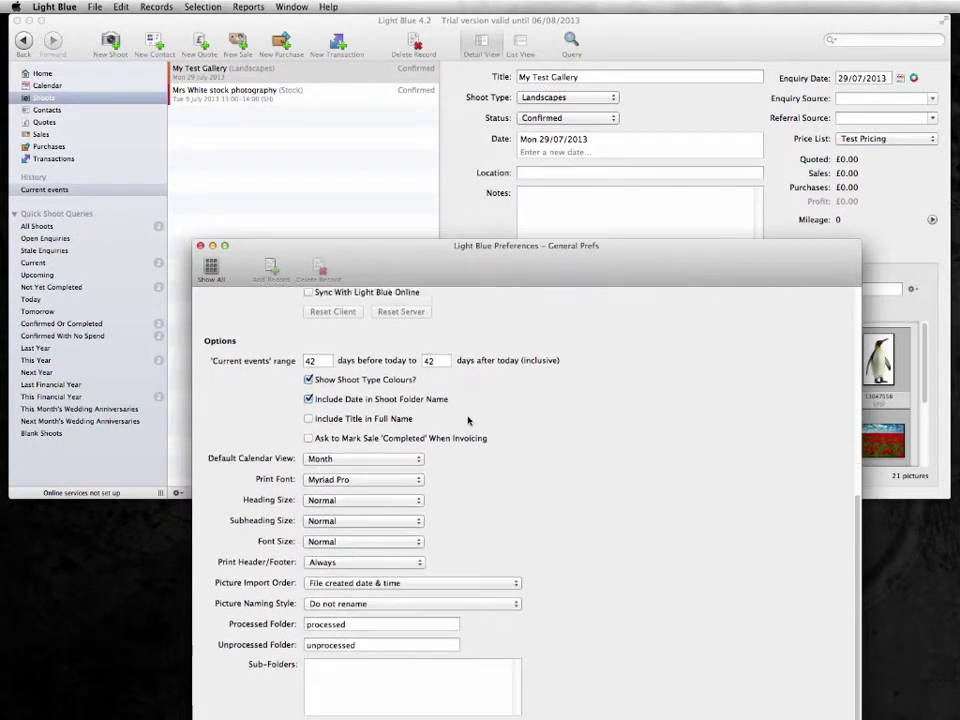
{"action": "left_click_drag", "start_coordinate": [553, 250], "coordinate": [547, 142]}
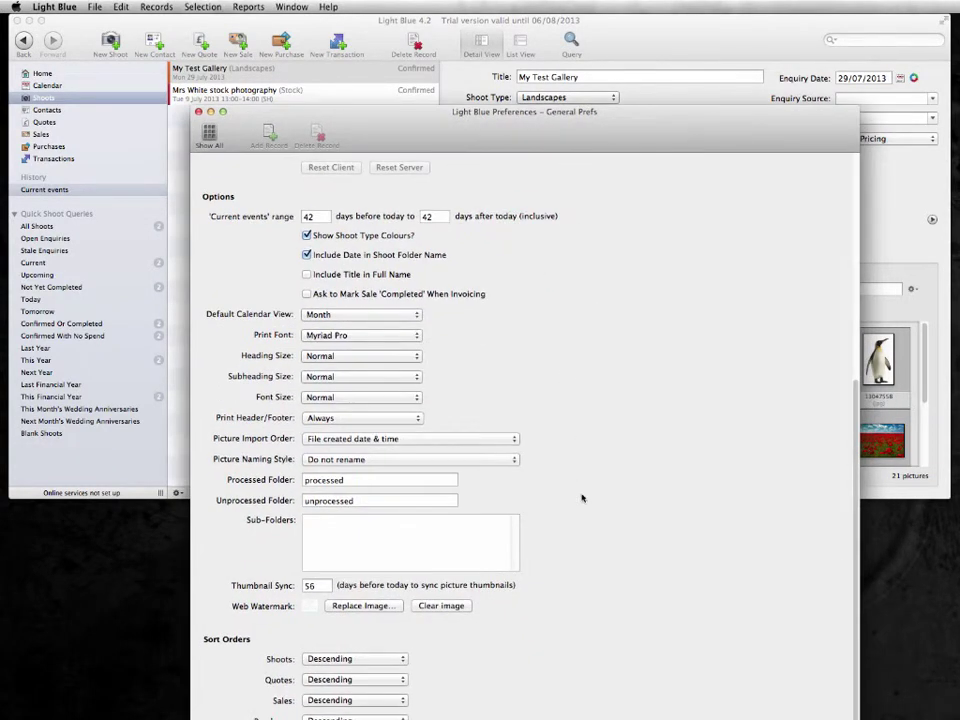
{"action": "scroll", "coordinate": [581, 497], "scroll_direction": "up", "scroll_amount": 2}
{"action": "scroll", "coordinate": [581, 497], "scroll_direction": "down", "scroll_amount": 2}
{"action": "scroll", "coordinate": [491, 350], "scroll_direction": "up", "scroll_amount": 5}
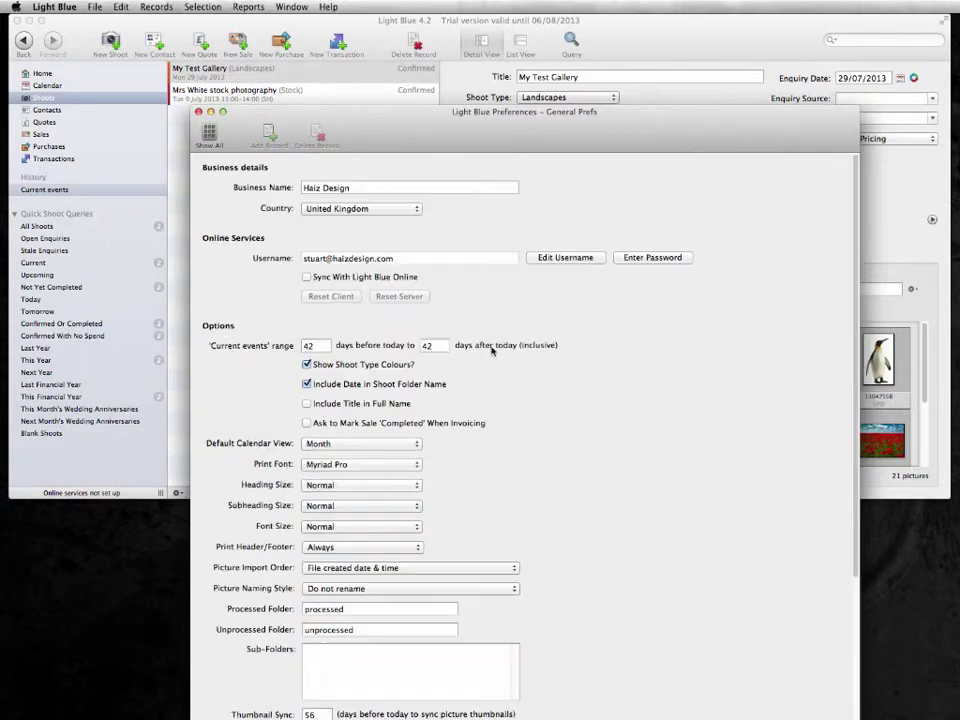
Open the Defaults preferences and review the financial defaults, including the PayPal email address, homepage and payment text.
{"action": "left_click", "coordinate": [209, 134]}
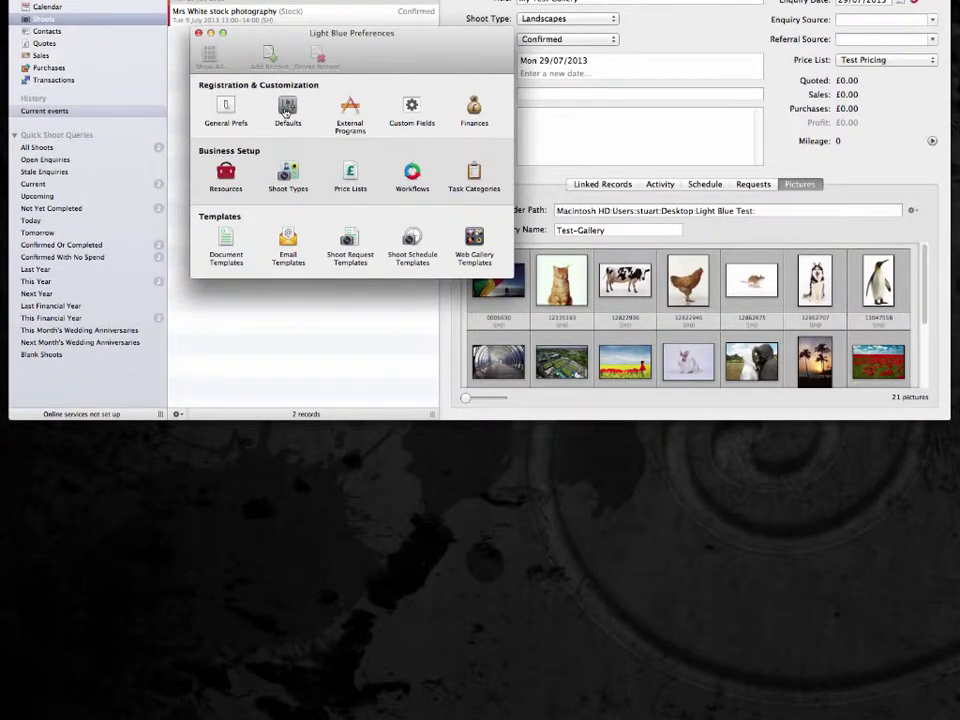
{"action": "left_click", "coordinate": [287, 113]}
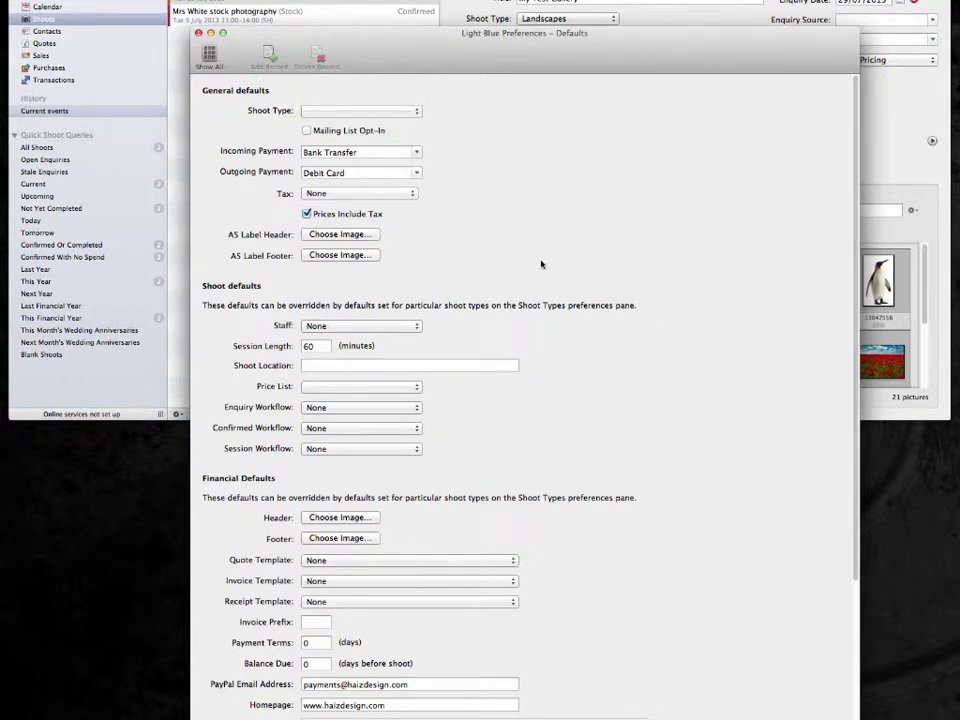
{"action": "scroll", "coordinate": [541, 264], "scroll_direction": "down", "scroll_amount": 3}
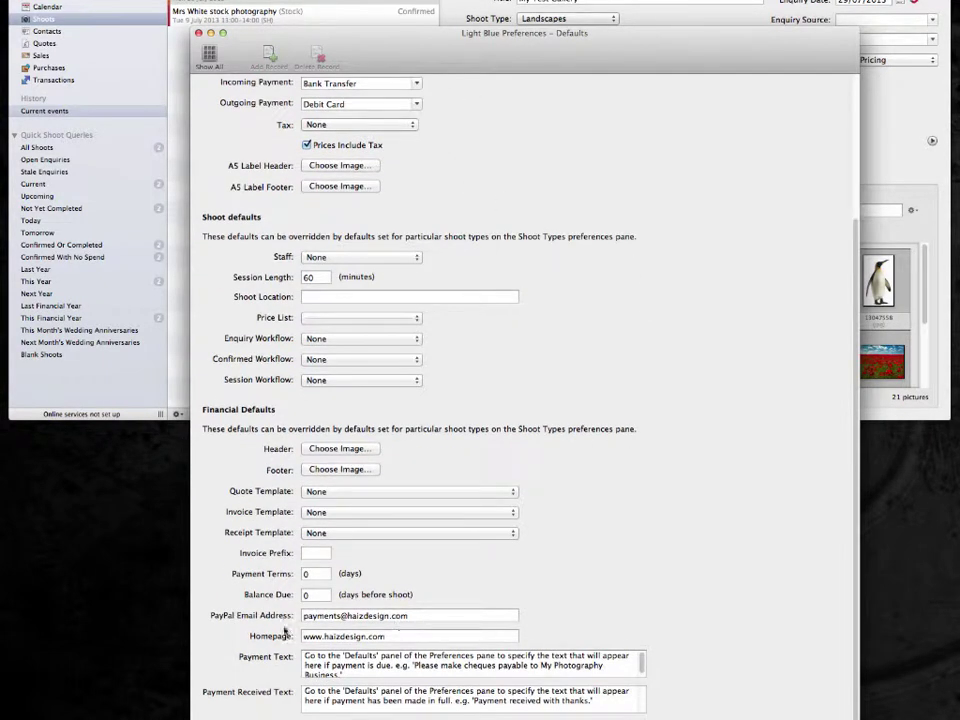
{"action": "left_click", "coordinate": [413, 616]}
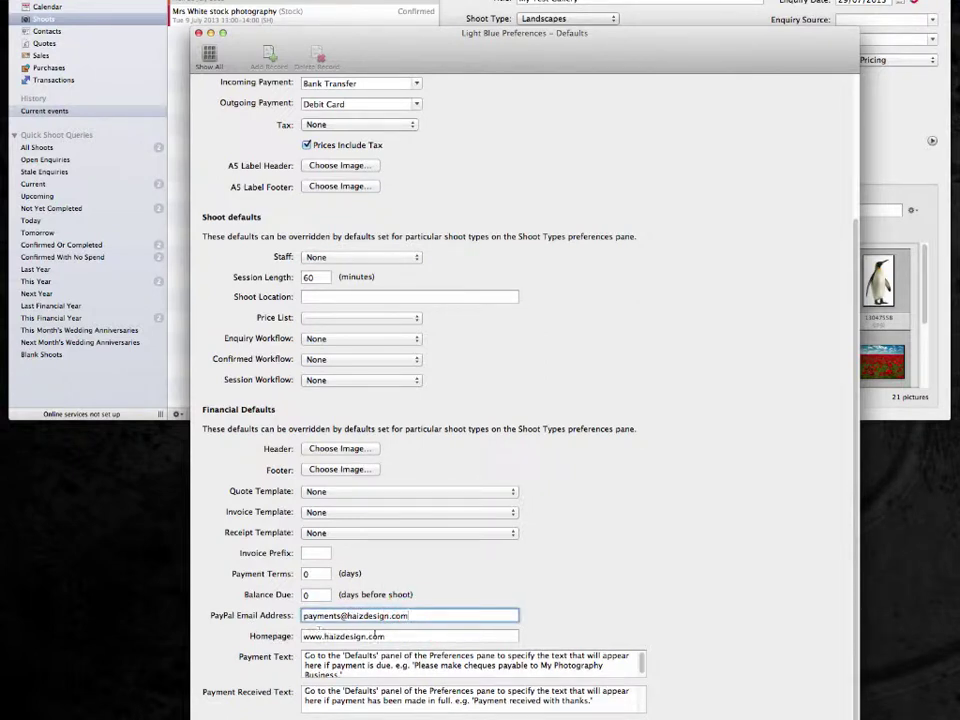
{"action": "left_click", "coordinate": [375, 636]}
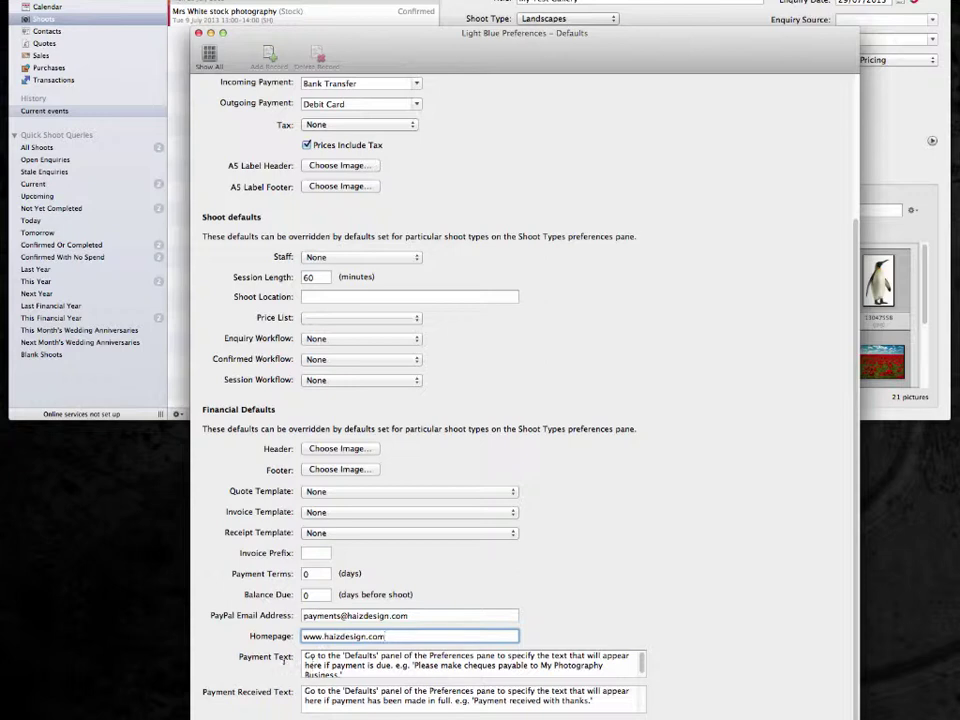
{"action": "left_click", "coordinate": [338, 665]}
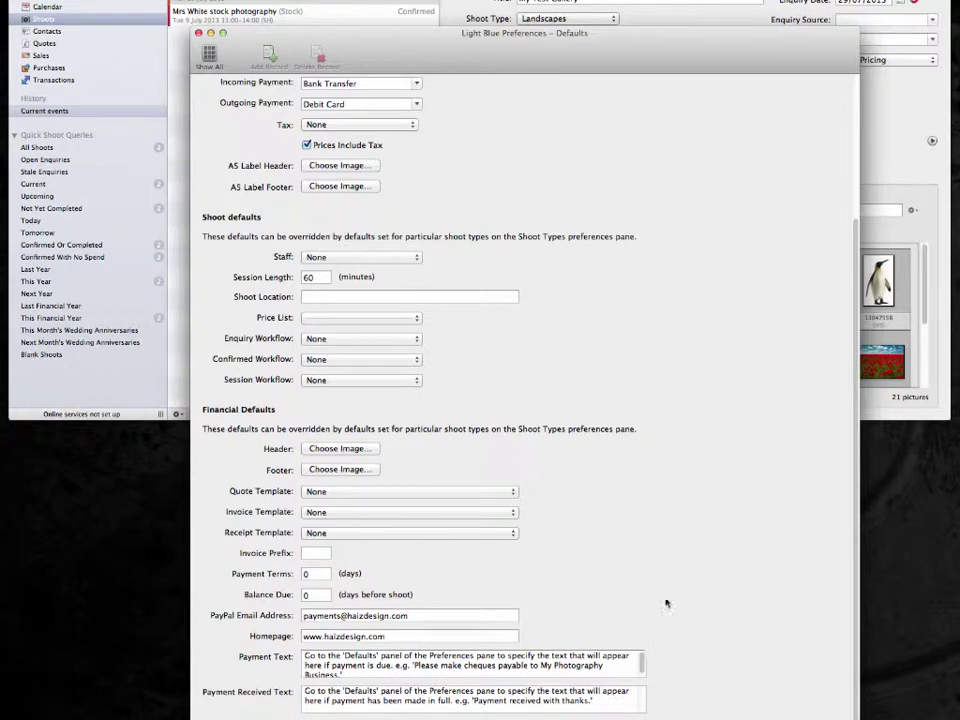
{"action": "scroll", "coordinate": [534, 360], "scroll_direction": "up", "scroll_amount": 3}
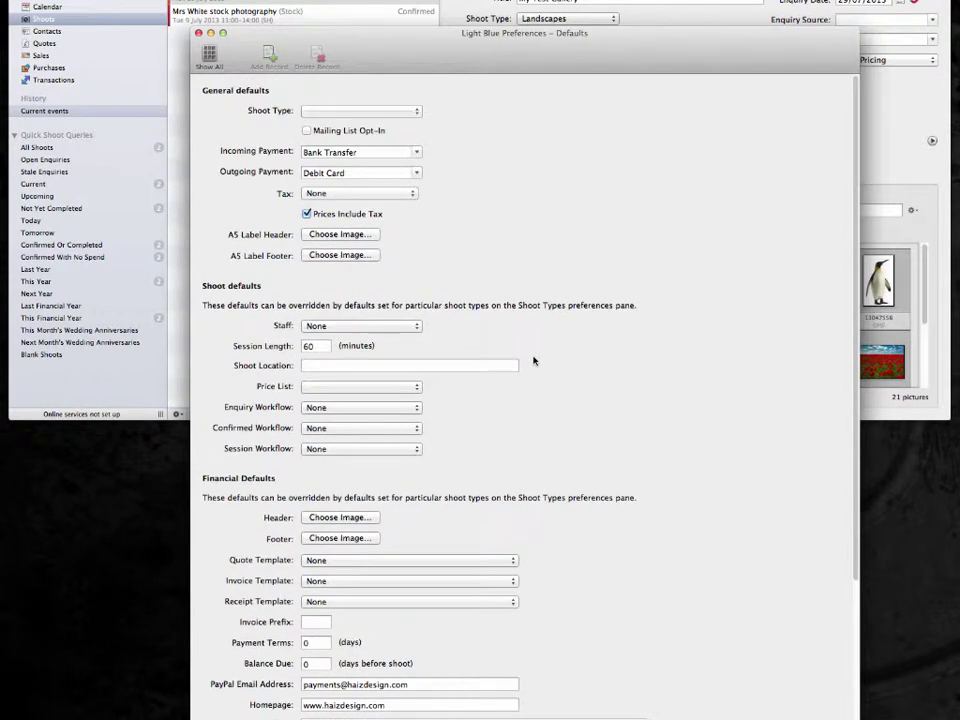
Delete the "BEAM with thumbnails & paypal" template from the Web Gallery Templates preferences.
{"action": "left_click", "coordinate": [211, 45]}
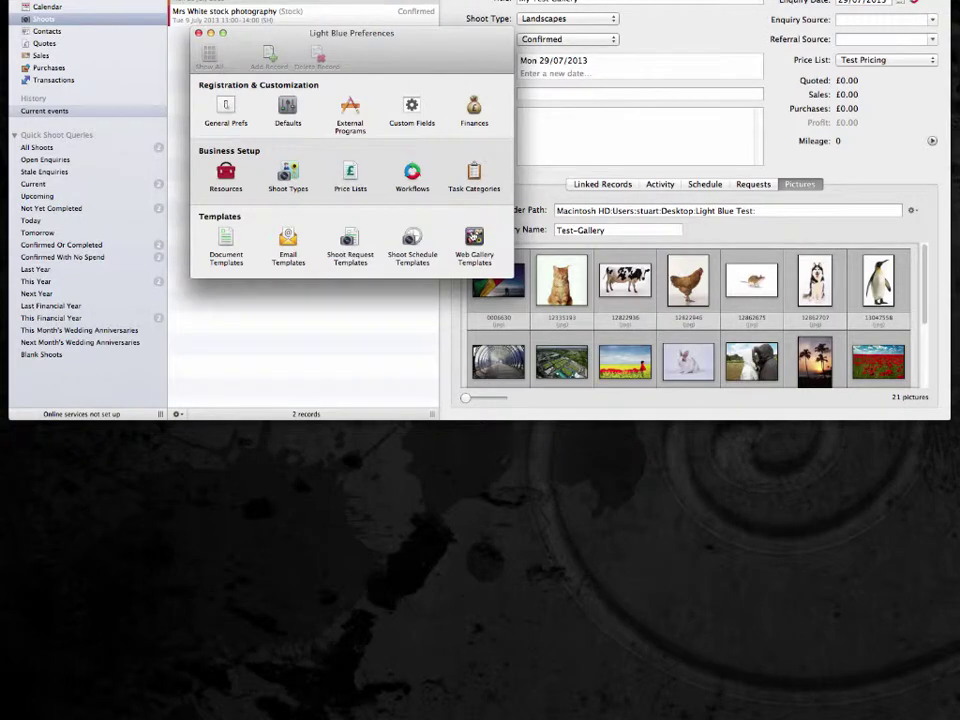
{"action": "left_click", "coordinate": [472, 236]}
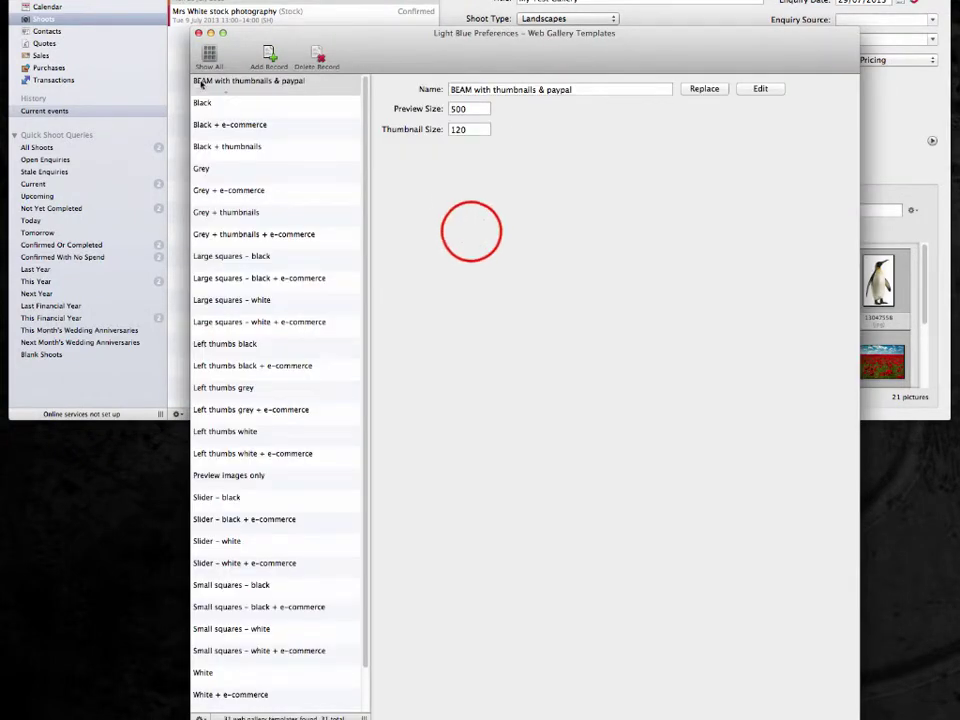
{"action": "left_click", "coordinate": [243, 83]}
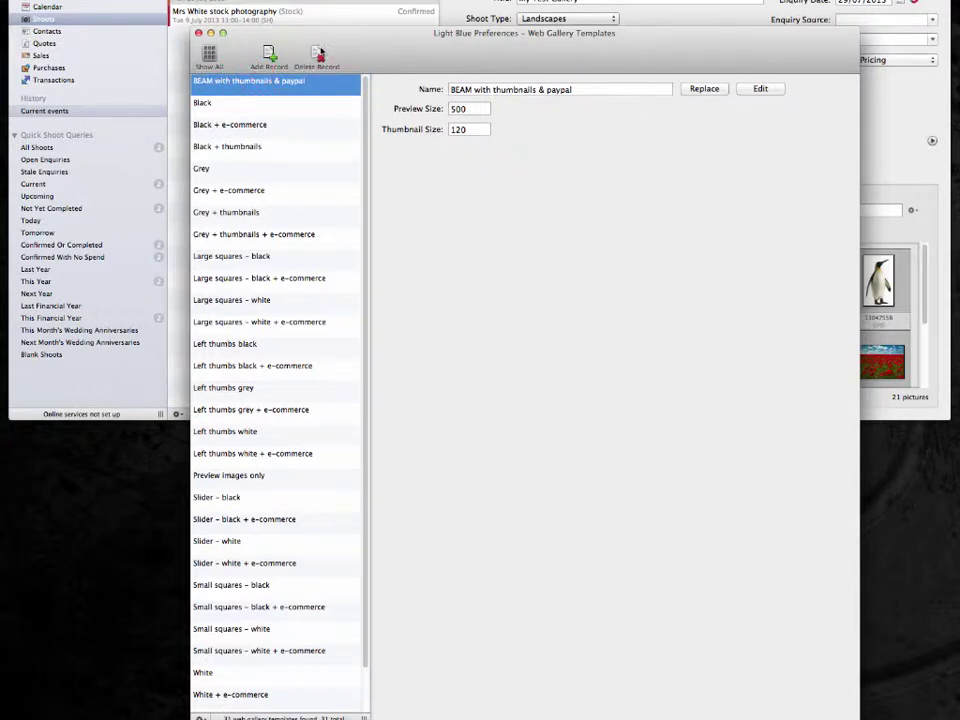
{"action": "left_click", "coordinate": [318, 55]}
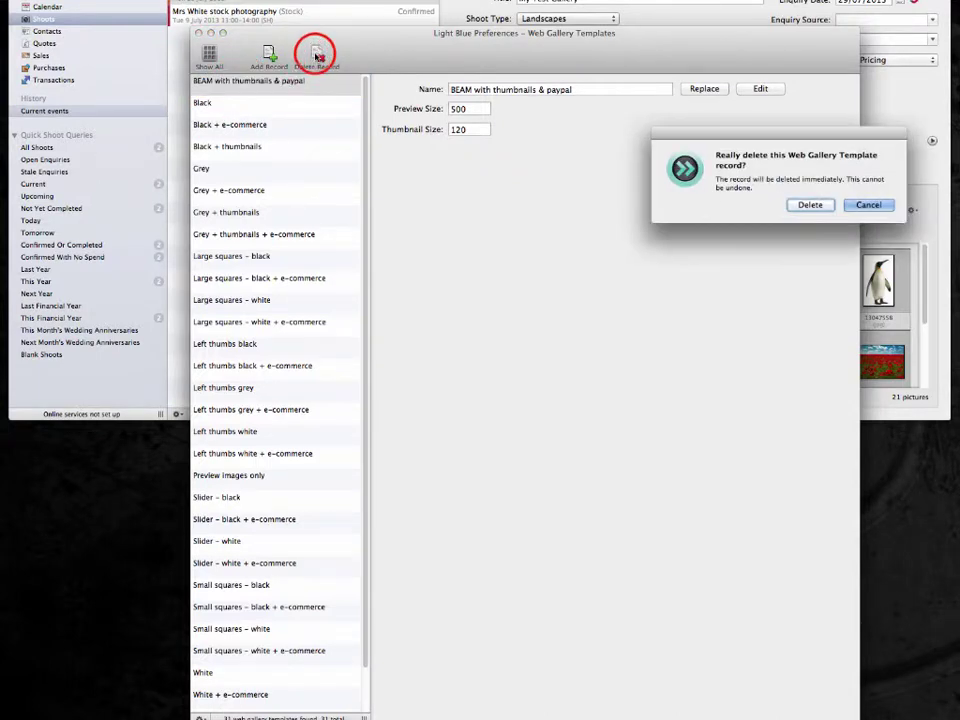
{"action": "left_click", "coordinate": [808, 204]}
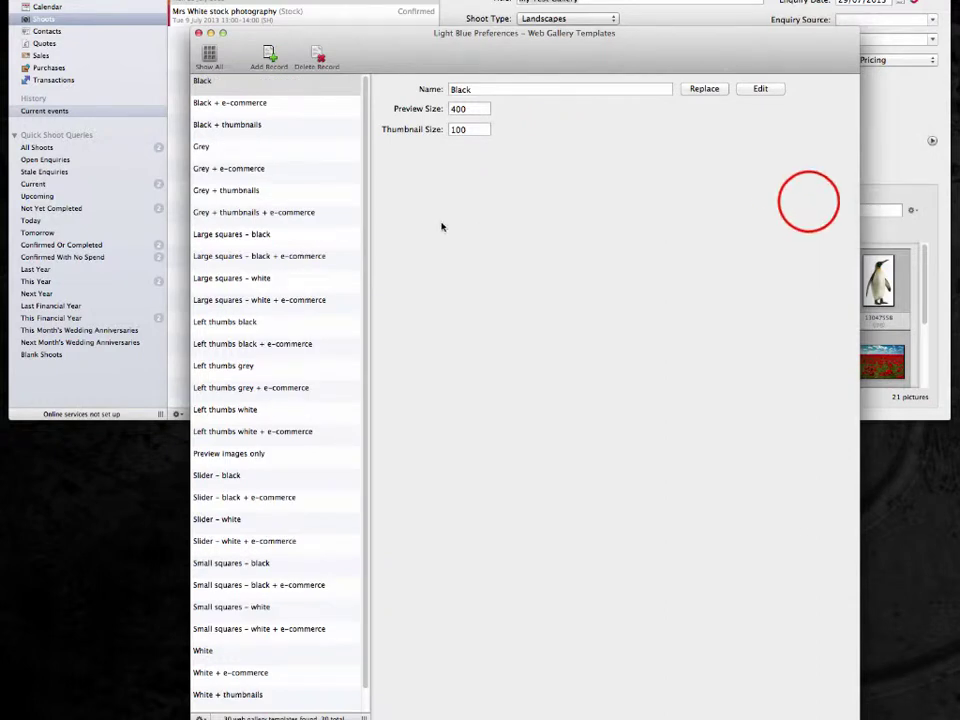
Add a new web gallery template from the "BEAM with thumbnails & paypal" folder.
{"action": "left_click", "coordinate": [268, 55]}
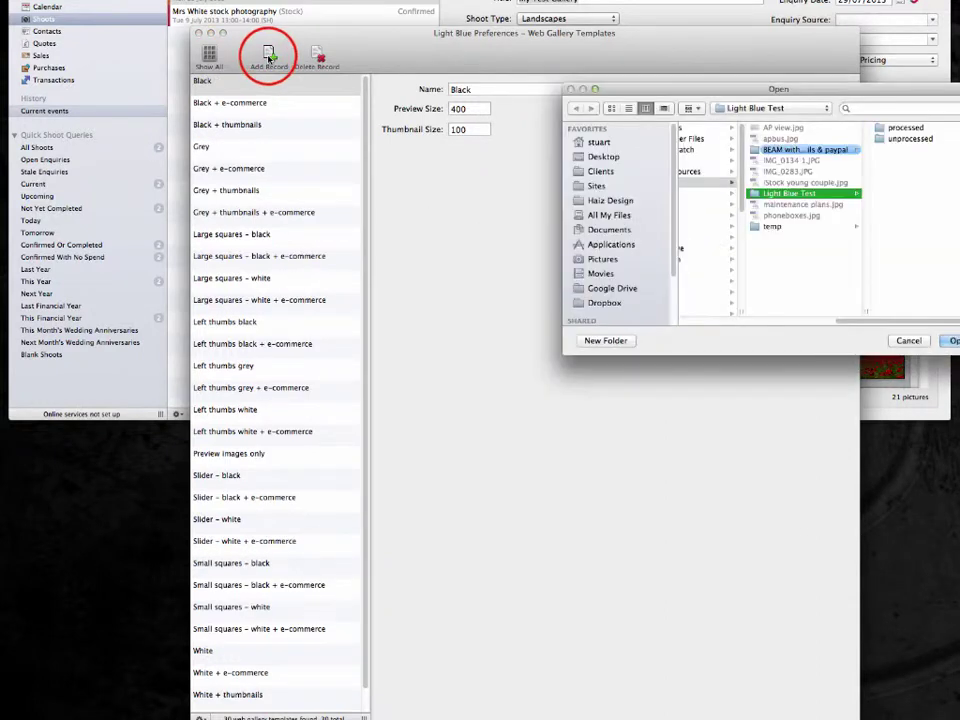
{"action": "left_click", "coordinate": [755, 149]}
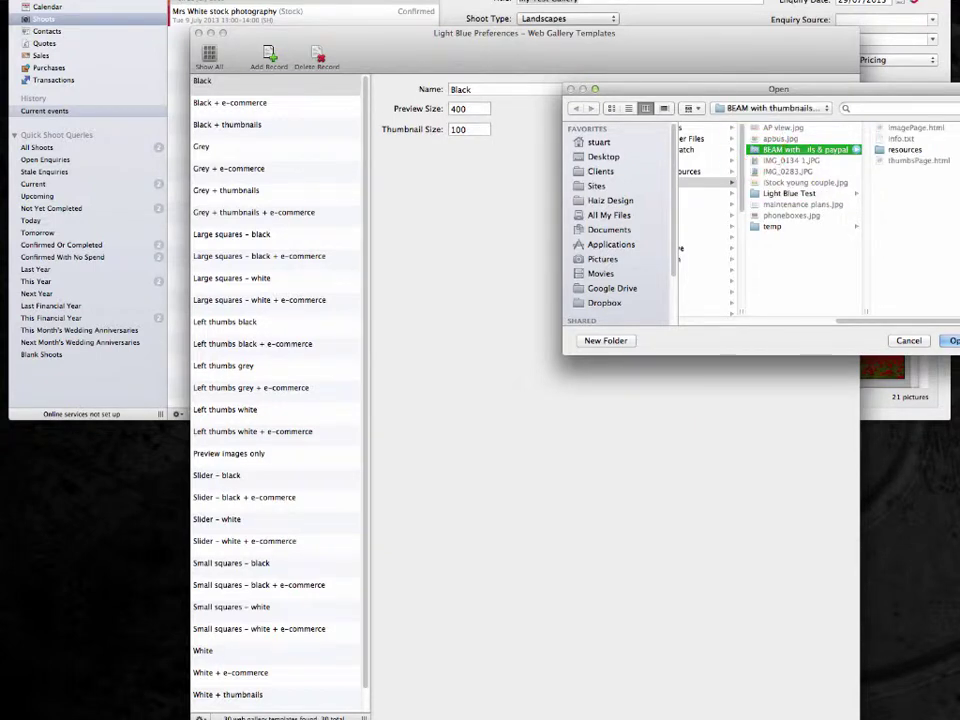
{"action": "left_click", "coordinate": [950, 341]}
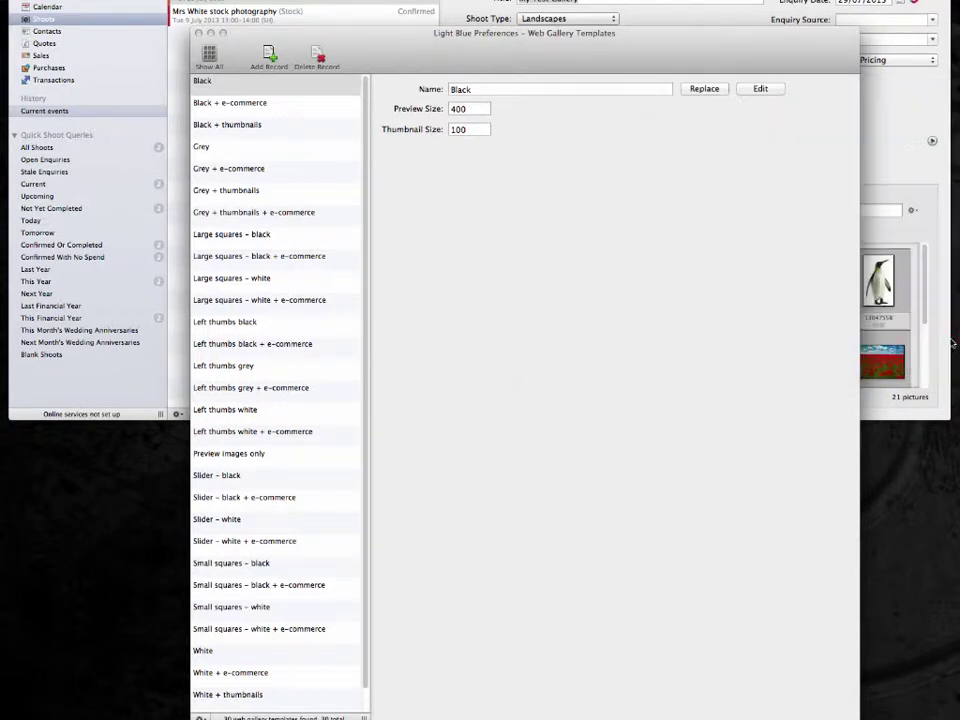
Set the BEAM template's preview size to 500 and its thumbnail size to 120.
{"action": "double_click", "coordinate": [453, 108]}
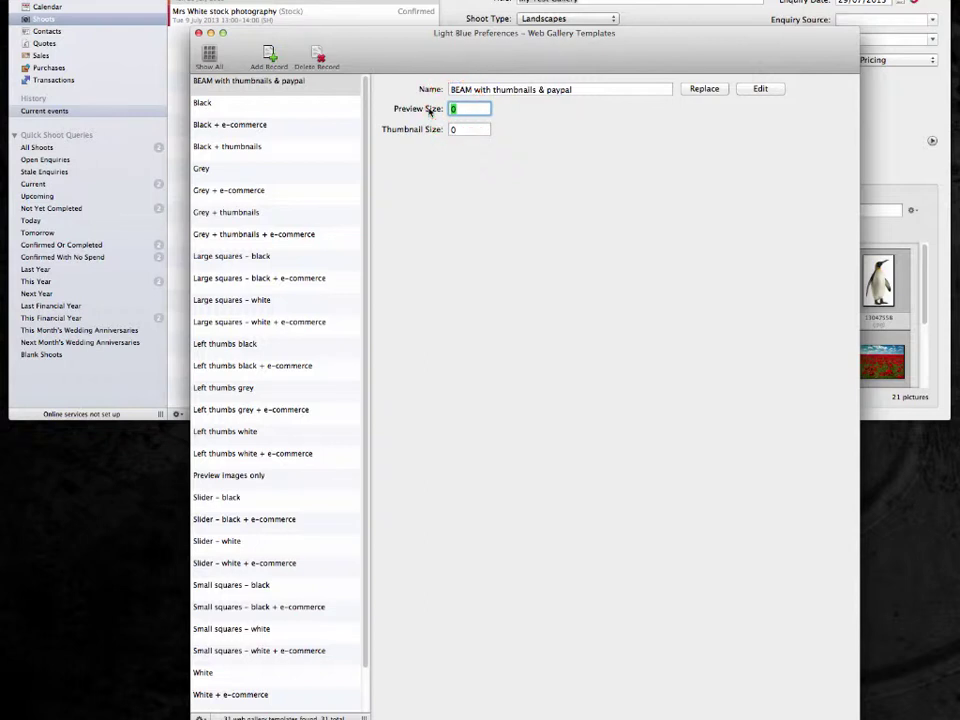
{"action": "type", "text": "500"}
{"action": "key", "text": "Tab"}
{"action": "type", "text": "12"}
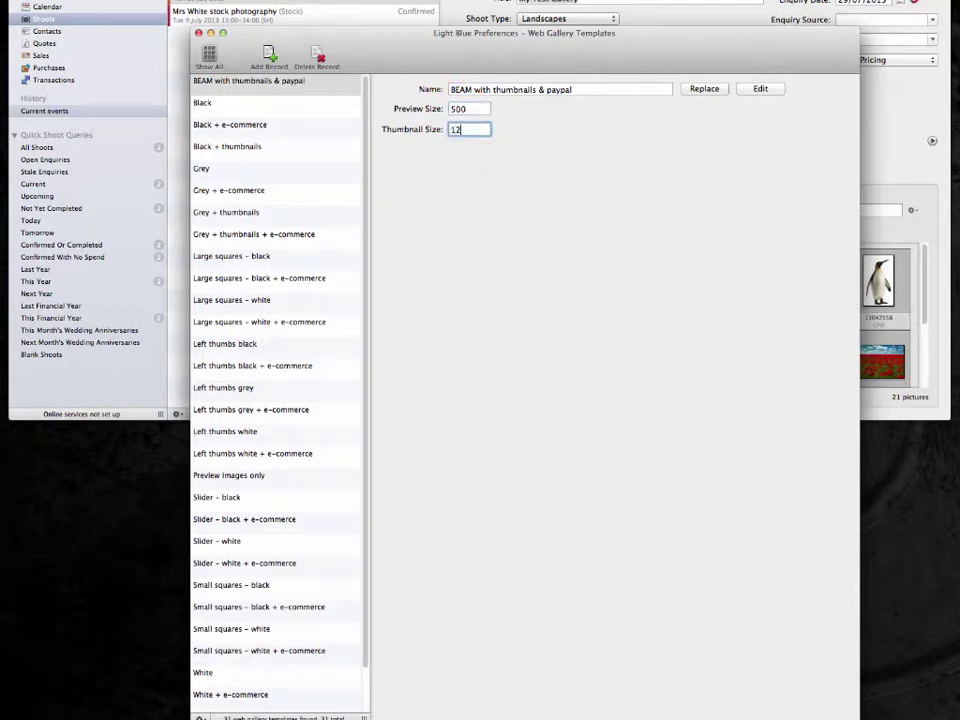
{"action": "type", "text": "0"}
{"action": "left_click", "coordinate": [477, 146]}
{"action": "left_click_drag", "start_coordinate": [597, 63], "coordinate": [586, 64]}
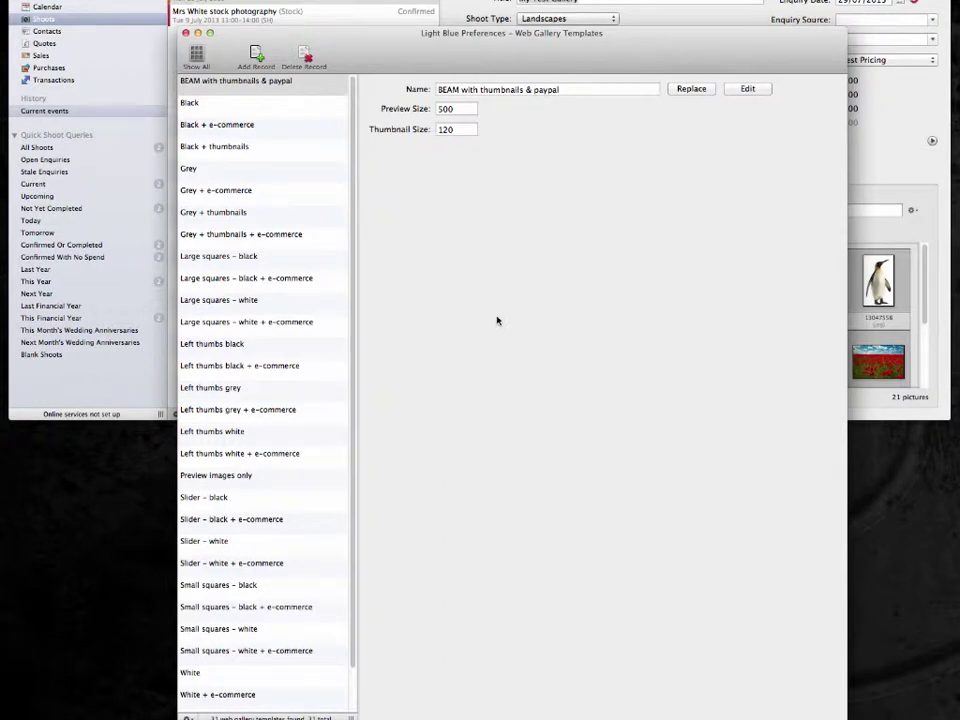
Replace the BEAM template's files with the "BEAM with thumbnails & paypal" folder on the Desktop and close the preferences.
{"action": "left_click", "coordinate": [691, 88]}
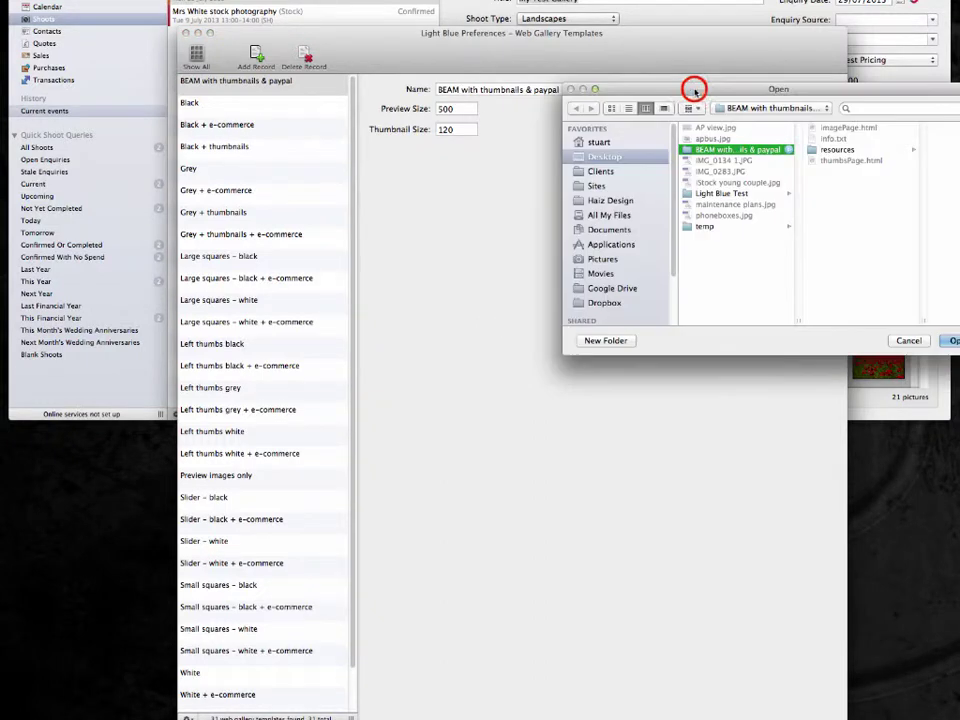
{"action": "left_click", "coordinate": [690, 149]}
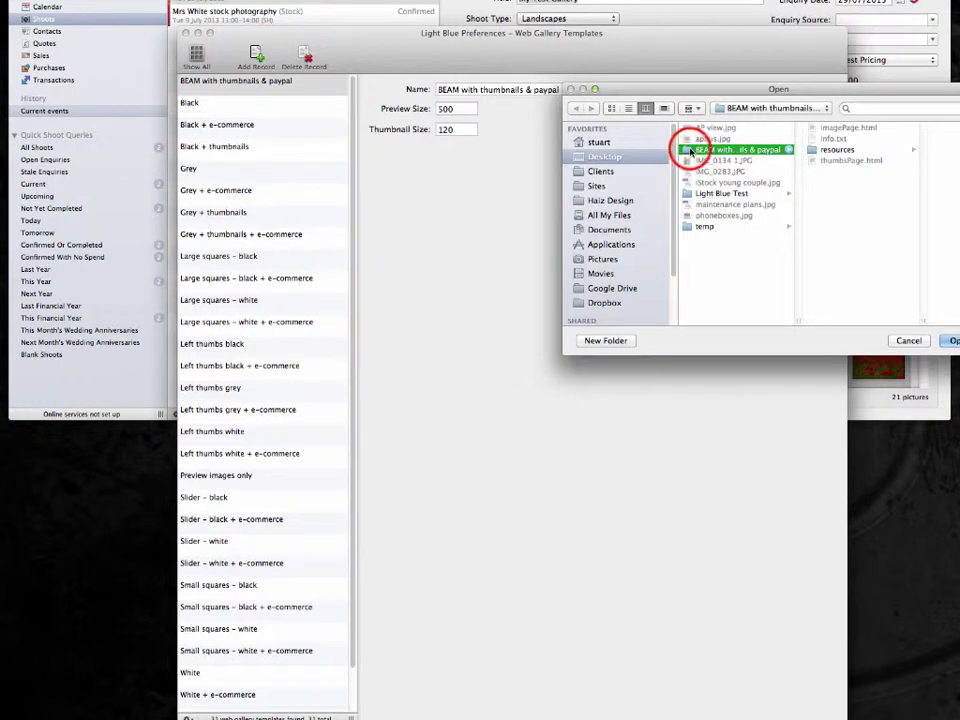
{"action": "left_click", "coordinate": [950, 340]}
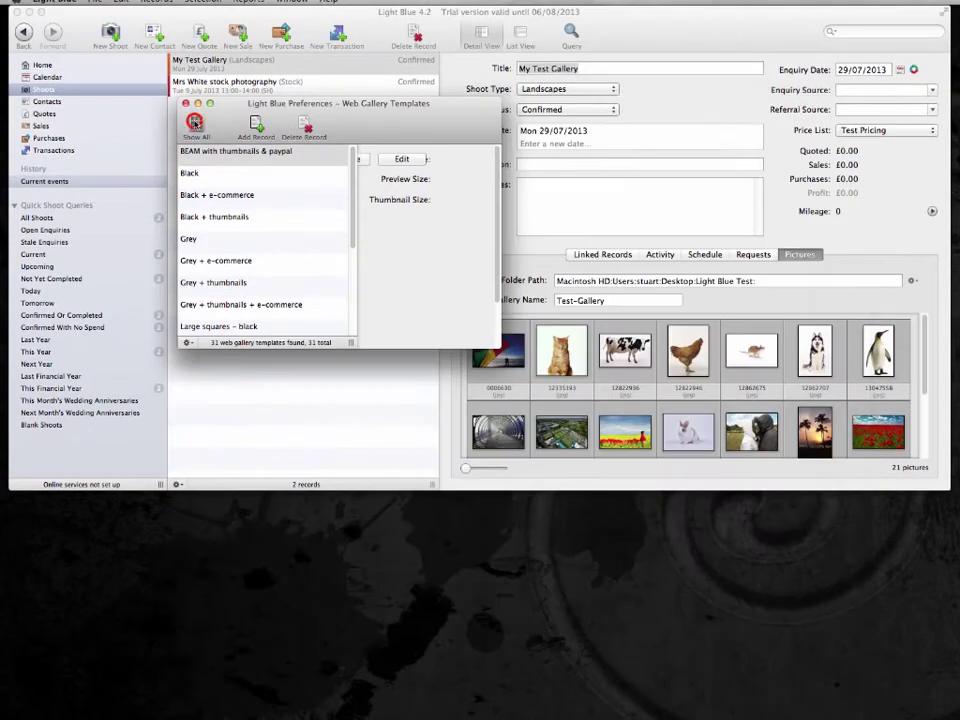
{"action": "left_click", "coordinate": [197, 58]}
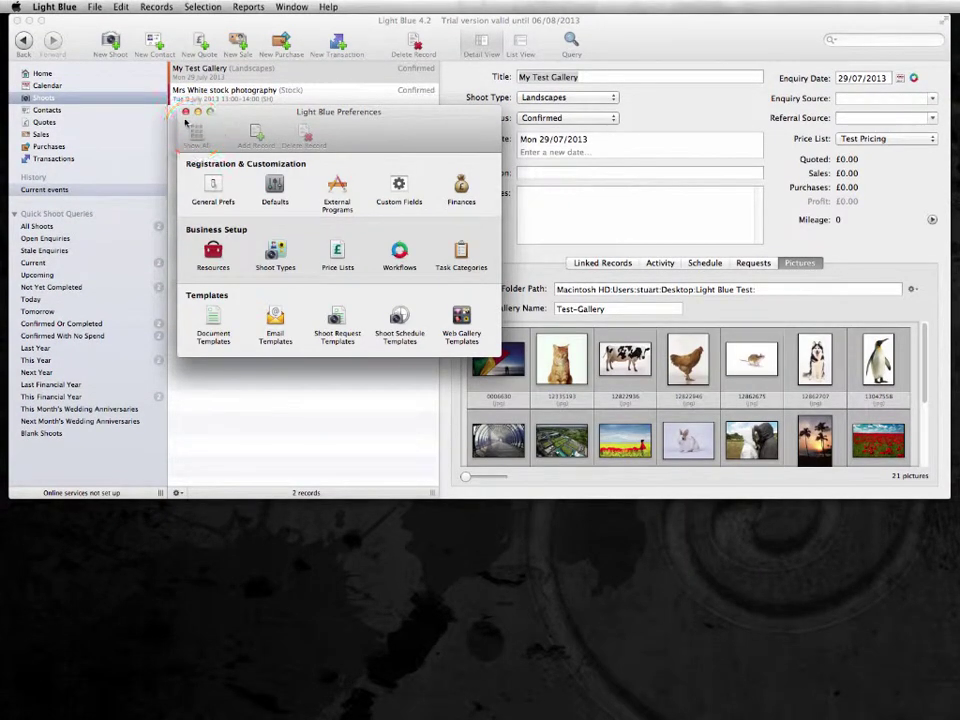
{"action": "left_click", "coordinate": [185, 112]}
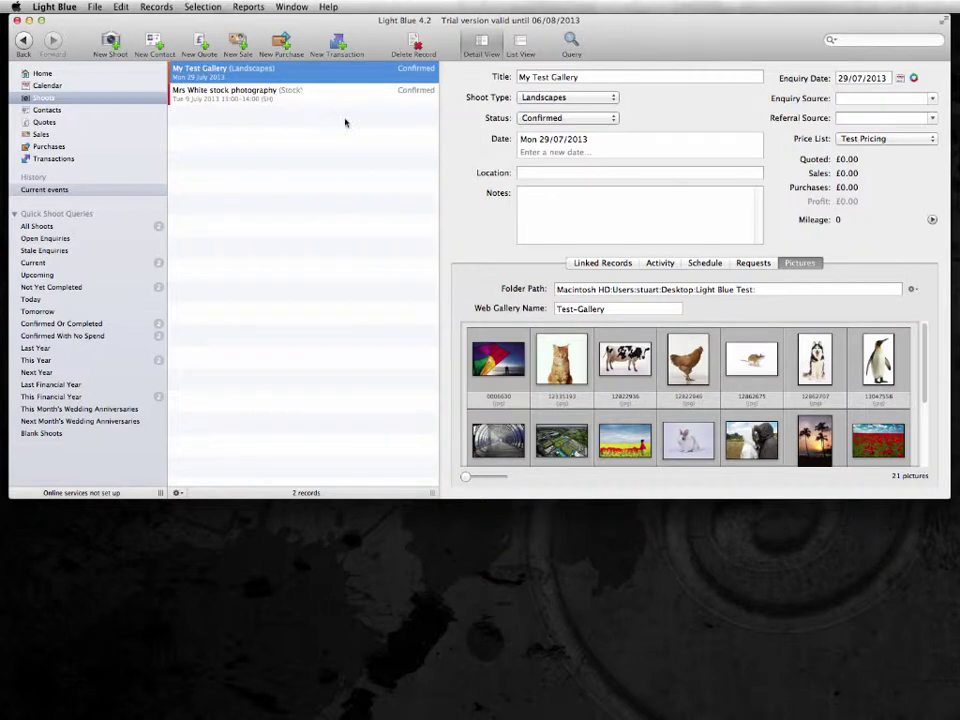
Review the title and the available status options of the My Test Gallery shoot.
{"action": "left_click", "coordinate": [581, 76]}
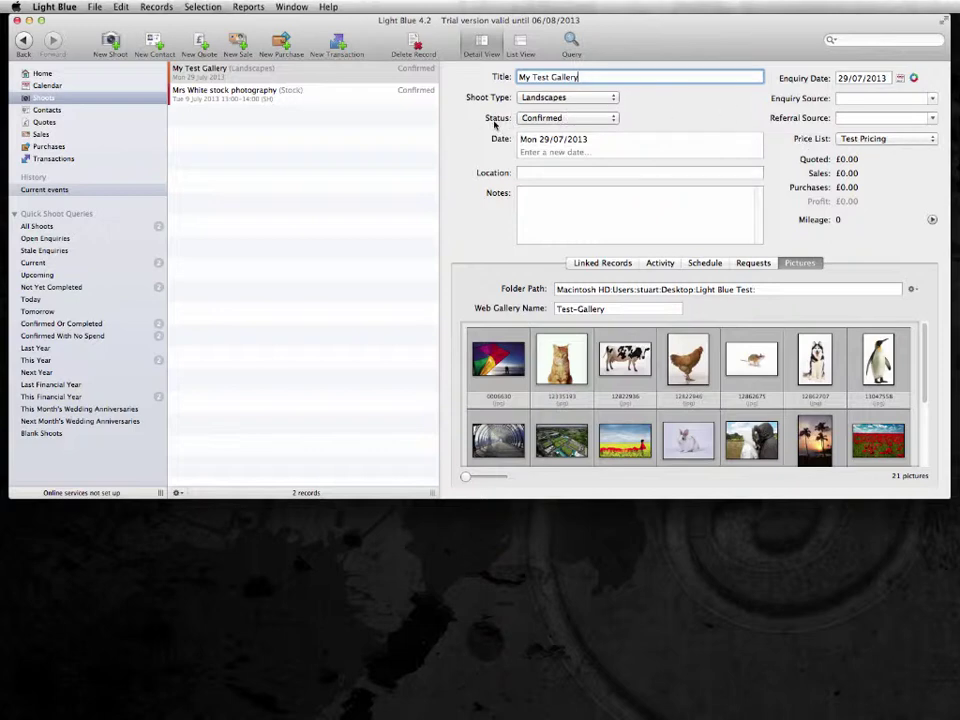
{"action": "left_click", "coordinate": [569, 118]}
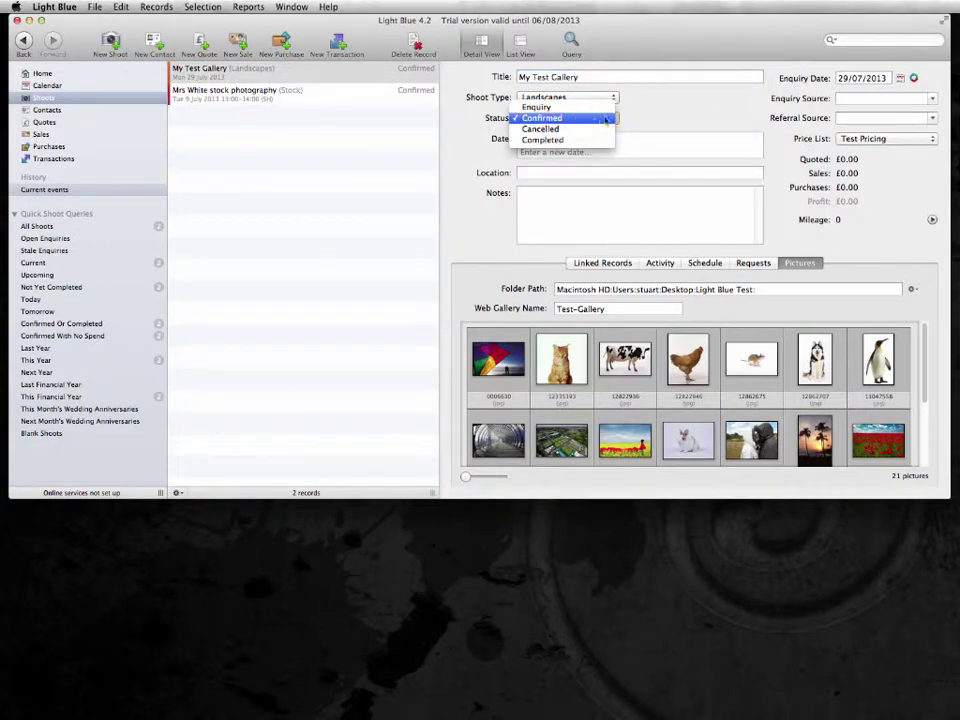
{"action": "left_click", "coordinate": [655, 114]}
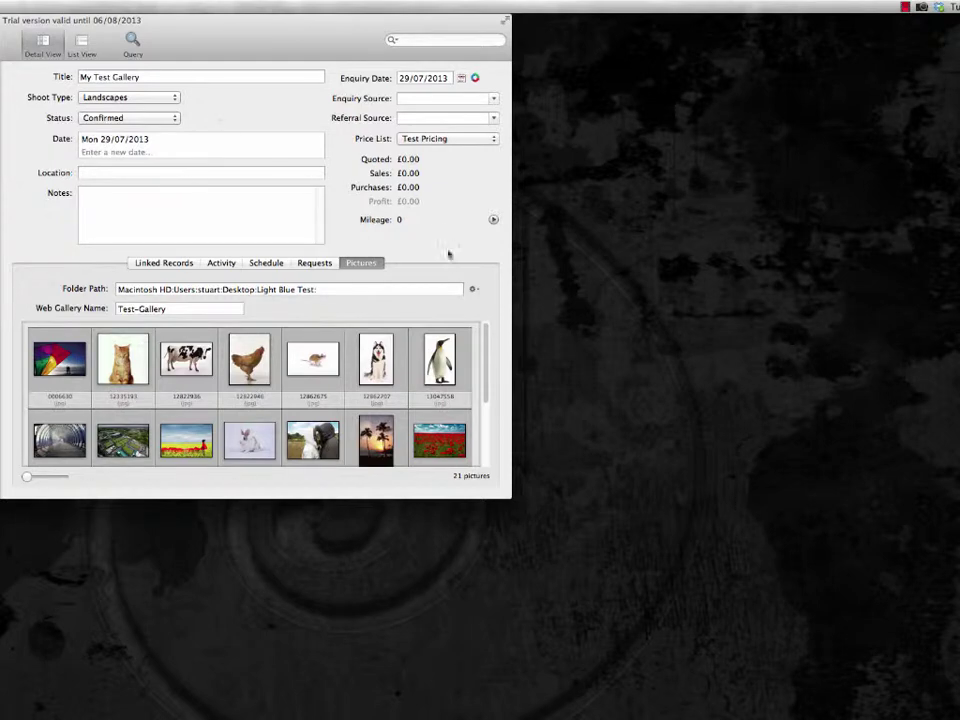
Inspect the processed and unprocessed subfolders of the Light Blue Test folder on the Desktop and close the folder window.
{"action": "double_click", "coordinate": [957, 165]}
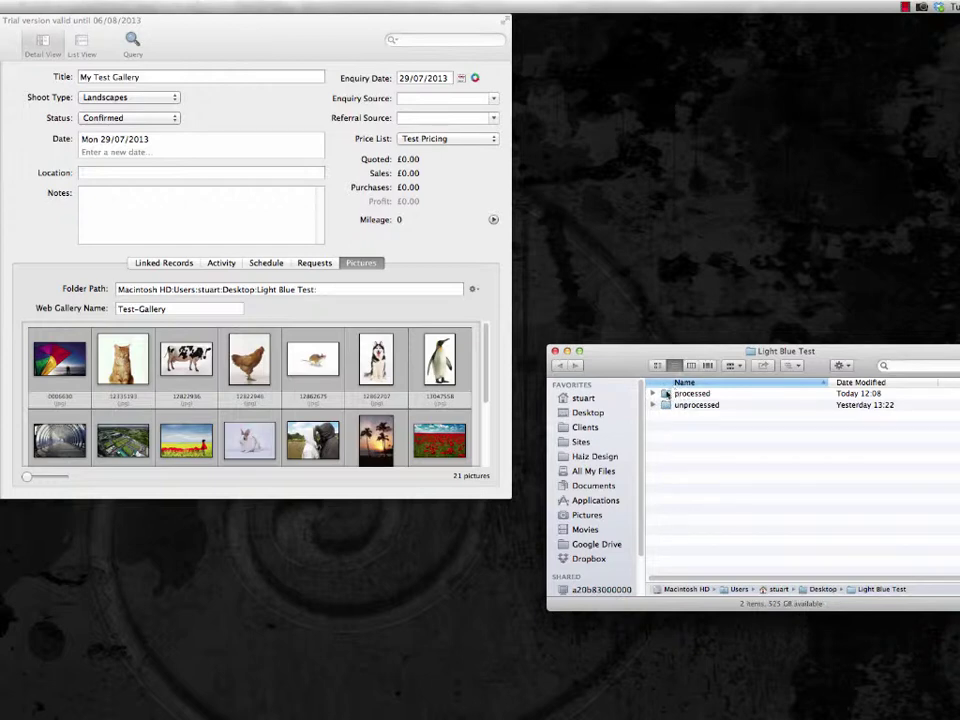
{"action": "left_click", "coordinate": [655, 394]}
{"action": "left_click", "coordinate": [652, 394]}
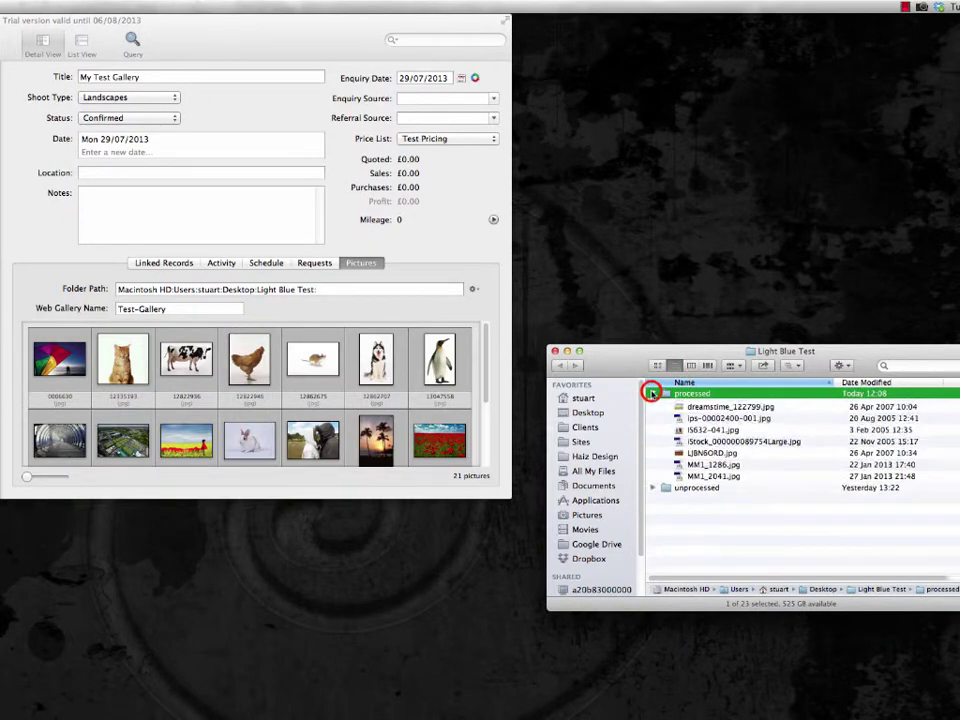
{"action": "scroll", "coordinate": [710, 474], "scroll_direction": "down", "scroll_amount": 4}
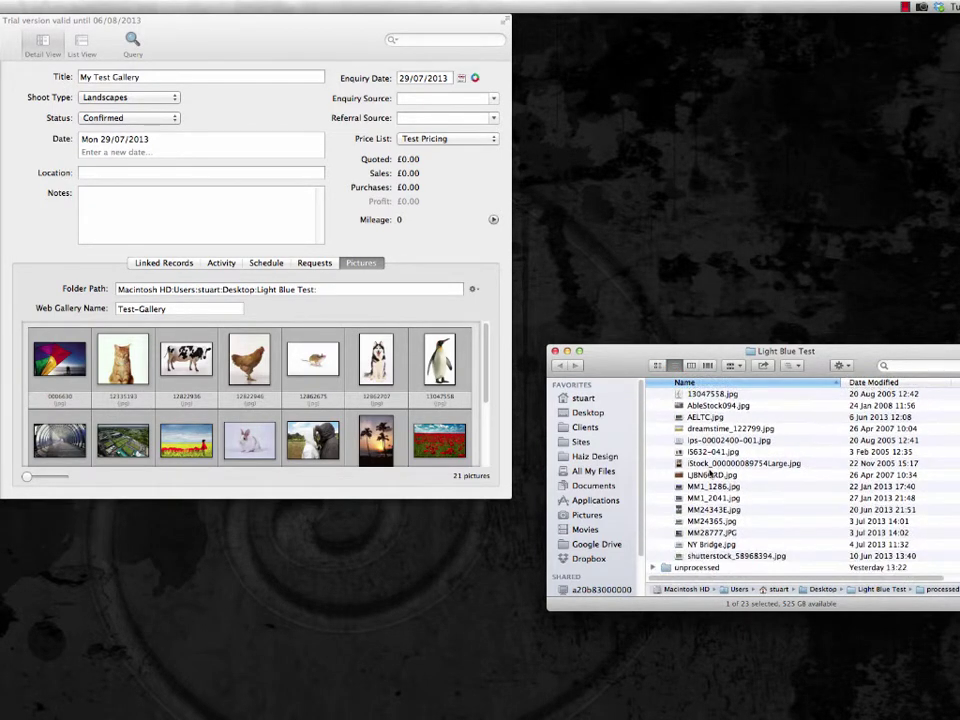
{"action": "scroll", "coordinate": [710, 474], "scroll_direction": "up", "scroll_amount": 4}
{"action": "left_click", "coordinate": [652, 394]}
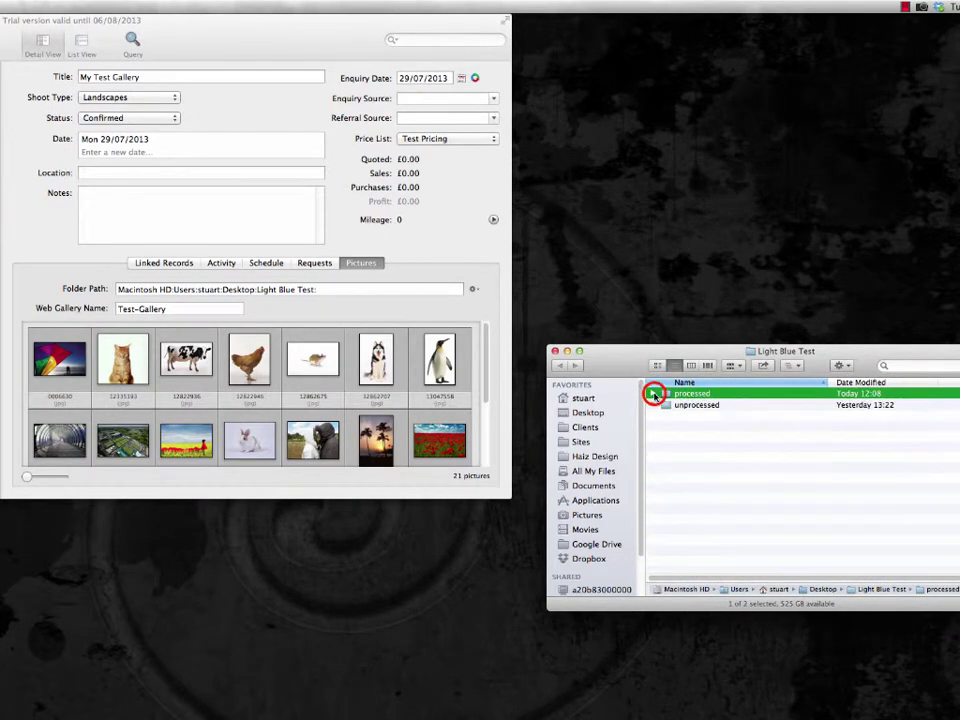
{"action": "left_click", "coordinate": [653, 405]}
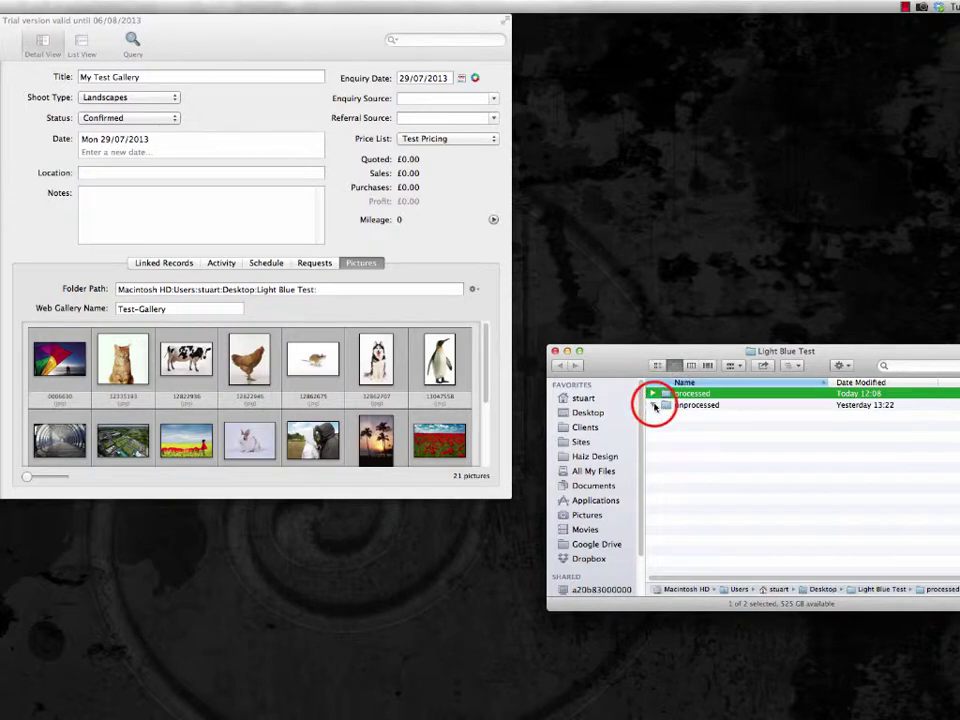
{"action": "left_click", "coordinate": [654, 406]}
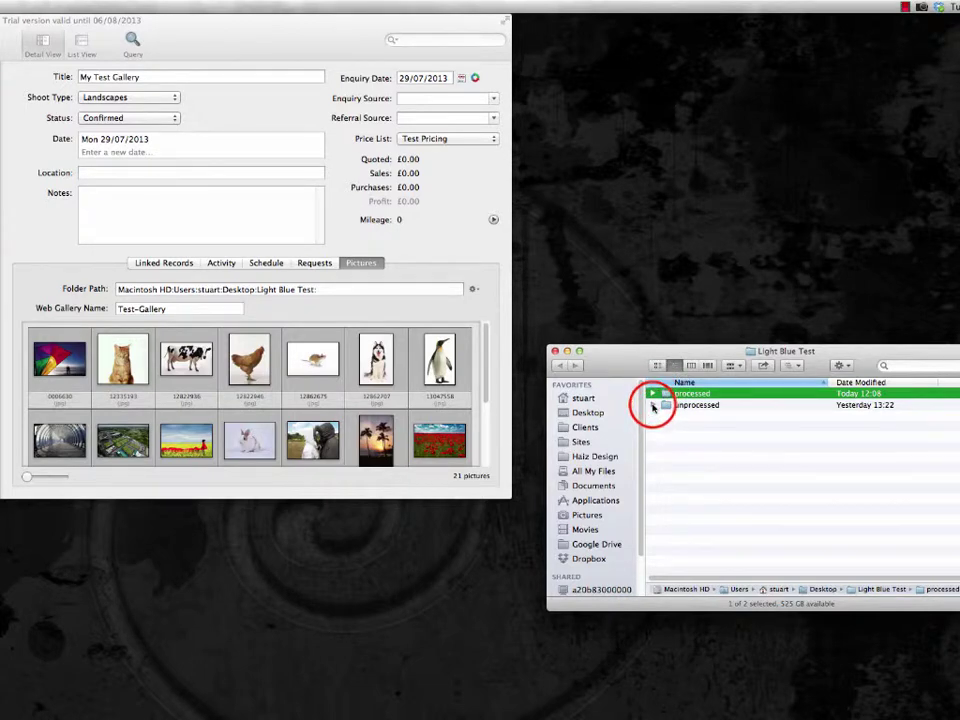
{"action": "left_click", "coordinate": [654, 394]}
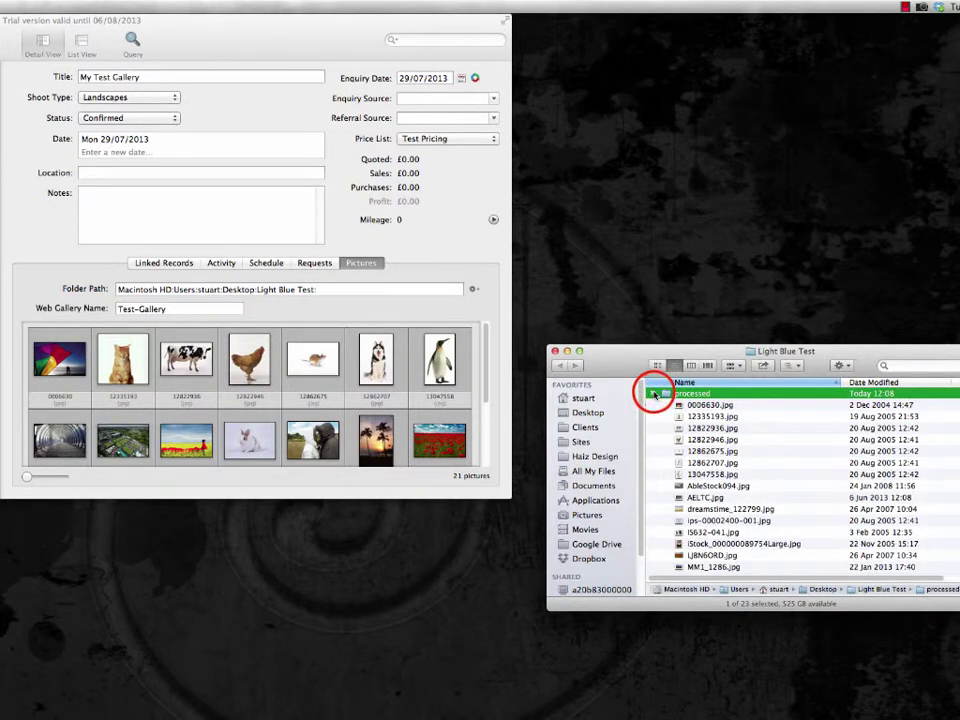
{"action": "left_click", "coordinate": [654, 394]}
{"action": "left_click", "coordinate": [555, 351]}
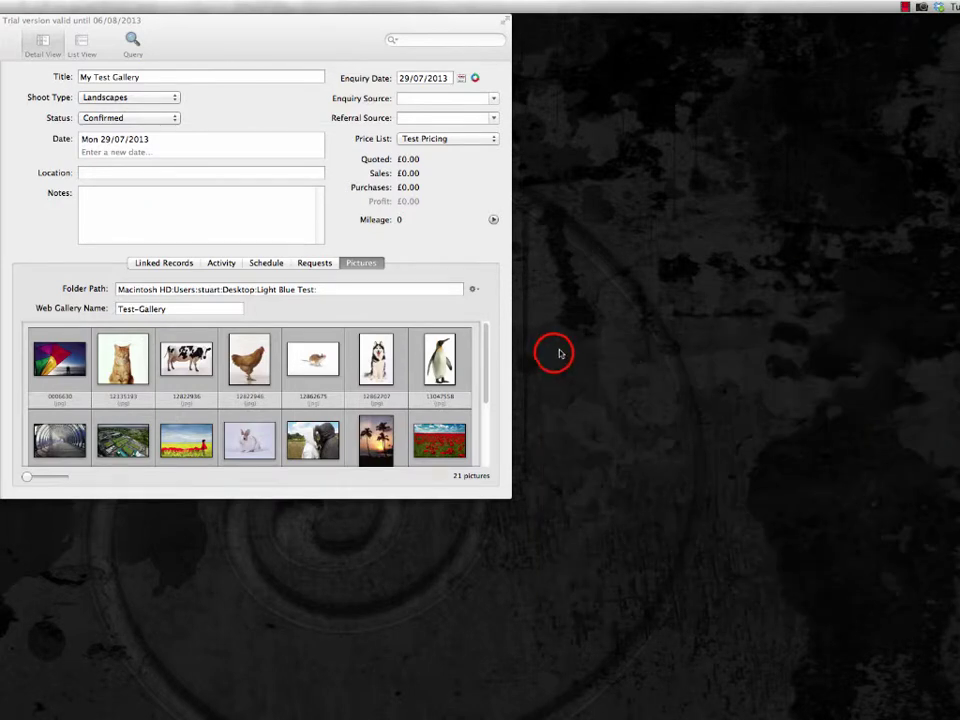
{"action": "left_click", "coordinate": [803, 199]}
Link the My Test Gallery shoot's pictures to the existing Light Blue Test folder on the Desktop.
{"action": "left_click", "coordinate": [473, 289]}
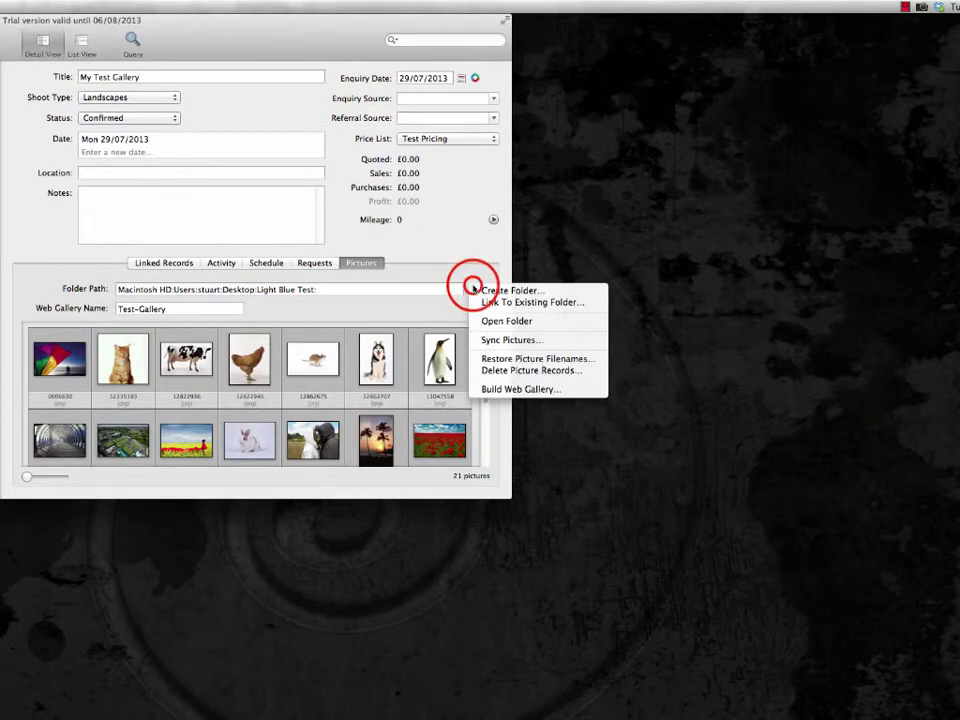
{"action": "left_click", "coordinate": [521, 302]}
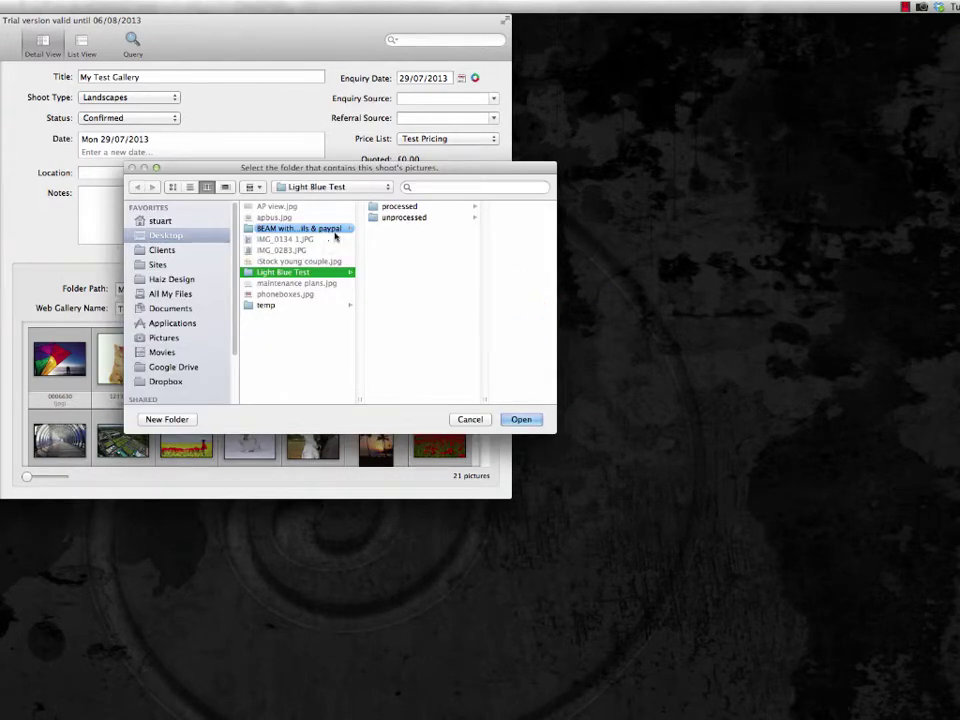
{"action": "left_click", "coordinate": [252, 271]}
{"action": "left_click", "coordinate": [521, 419]}
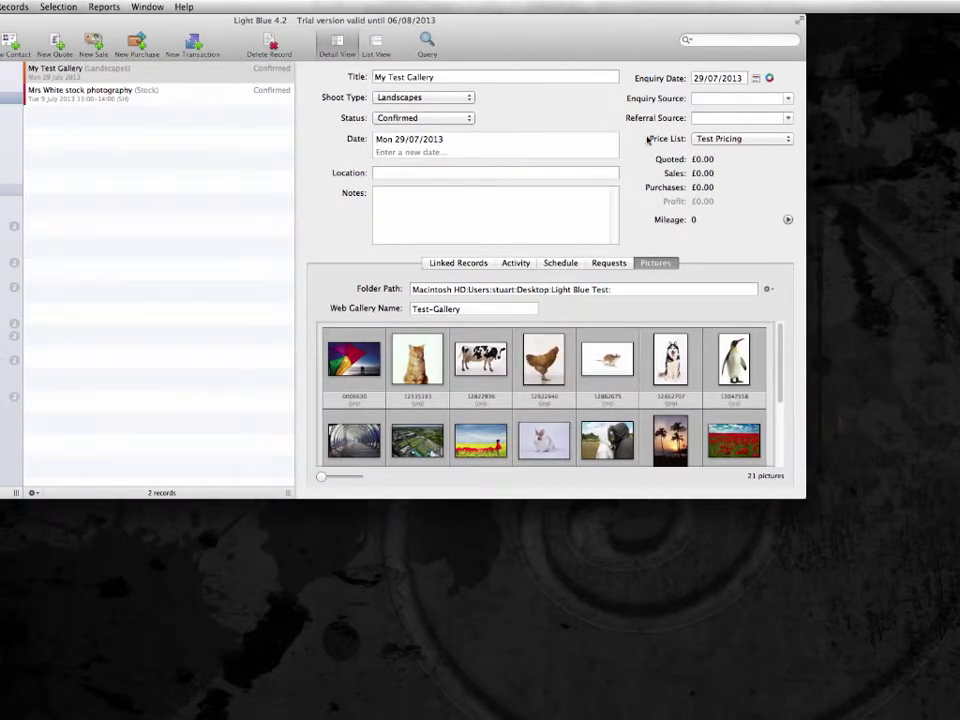
Add a product named "10 x 8 Digital File" to the Test Pricing price list, with type Digital File and print size 10 x 8.
{"action": "left_click", "coordinate": [776, 140]}
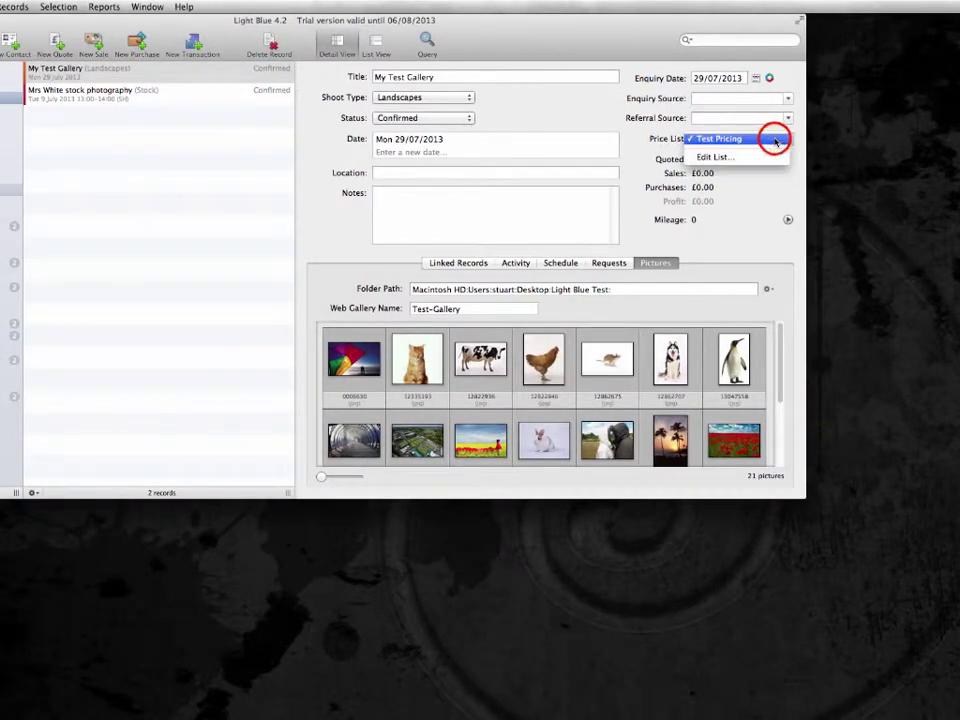
{"action": "left_click", "coordinate": [720, 158]}
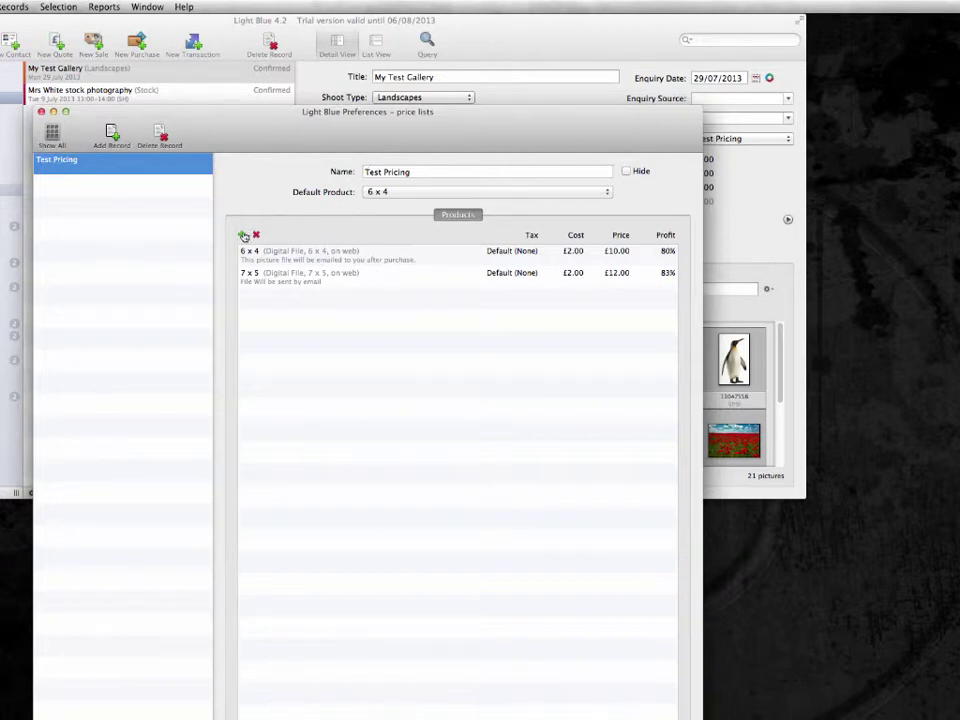
{"action": "left_click", "coordinate": [241, 236]}
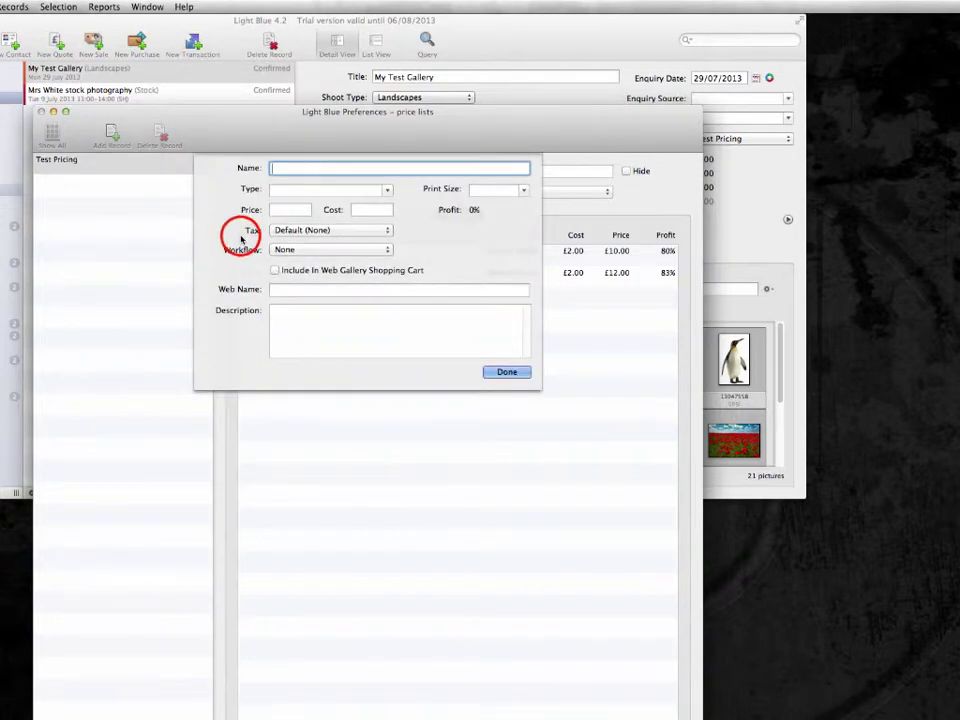
{"action": "type", "text": "10"}
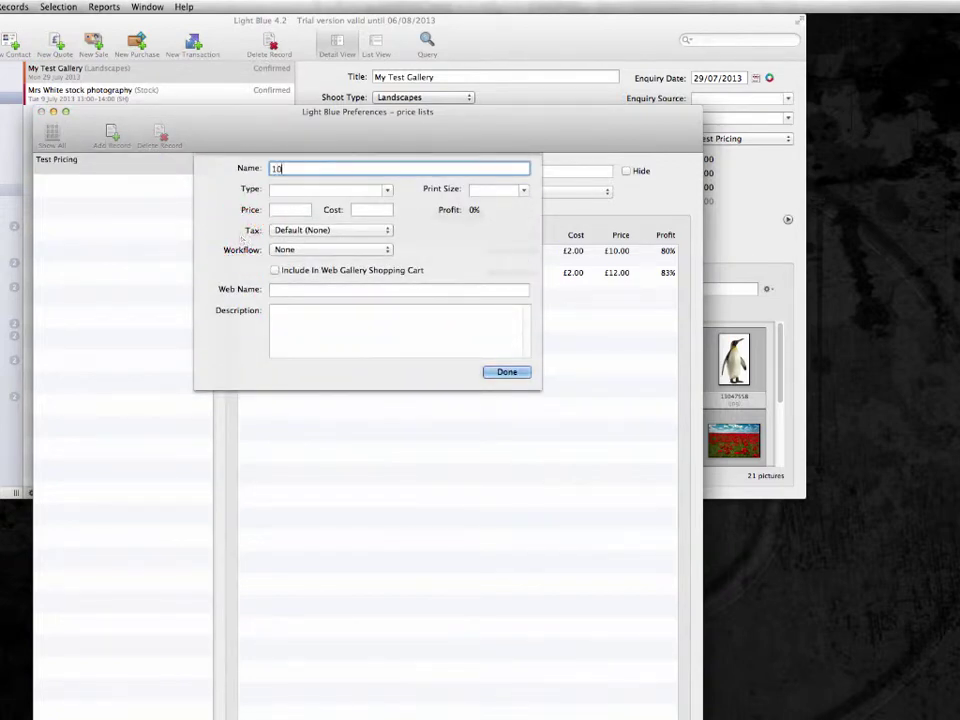
{"action": "type", "text": " x 8 Digital File"}
{"action": "left_click", "coordinate": [386, 189]}
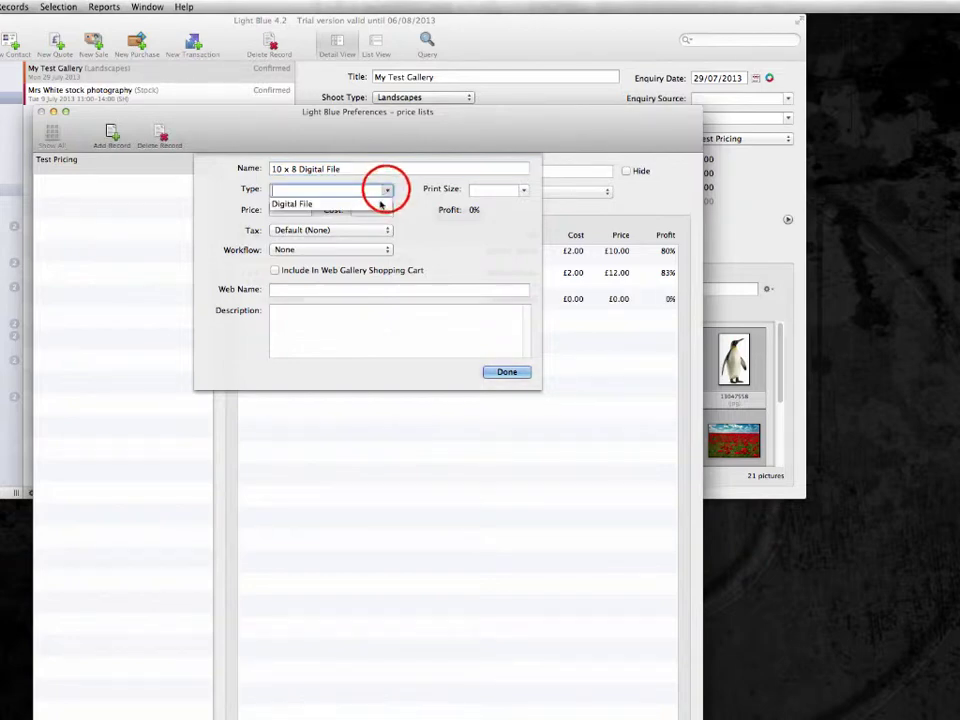
{"action": "left_click", "coordinate": [379, 203]}
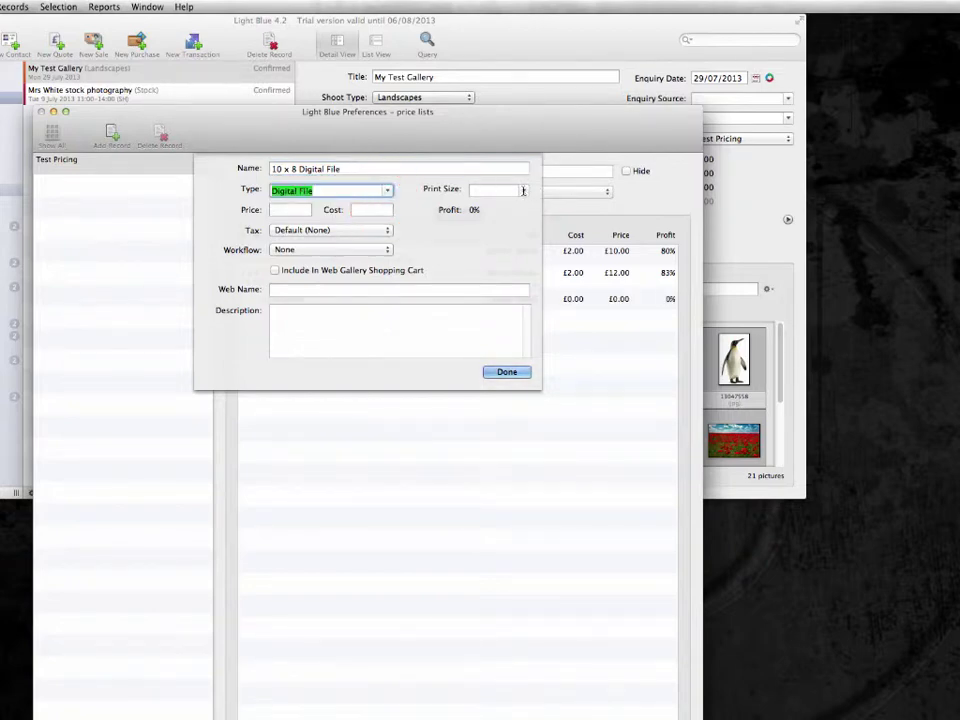
{"action": "left_click", "coordinate": [499, 190]}
{"action": "type", "text": "10 x 8"}
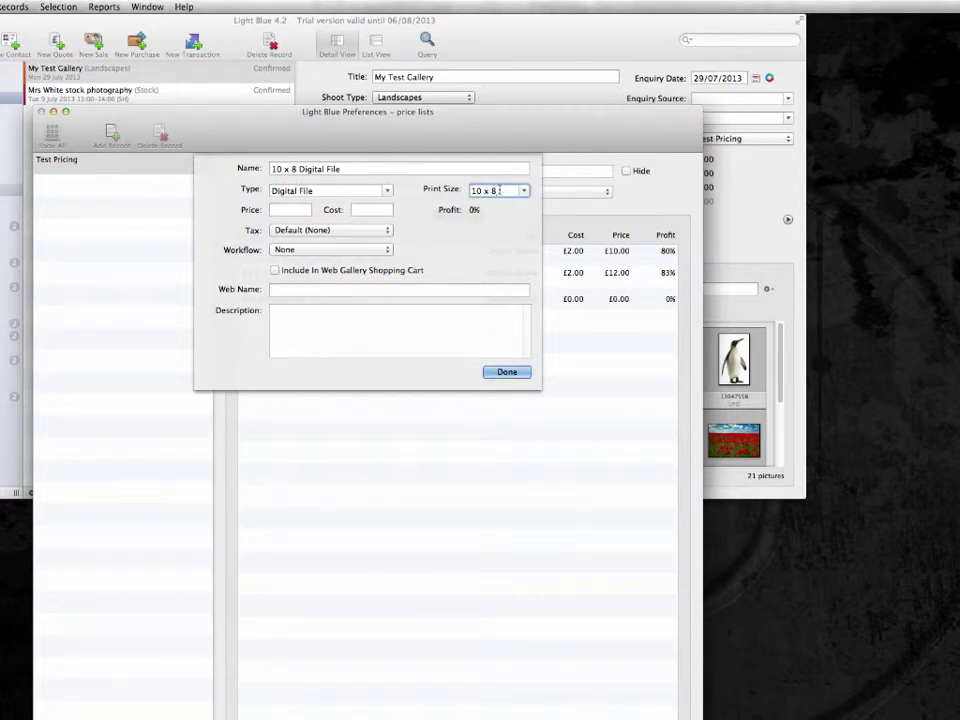
Set the 10 x 8 Digital File product's price to £15.00 and its cost to £3.00.
{"action": "left_click", "coordinate": [277, 211]}
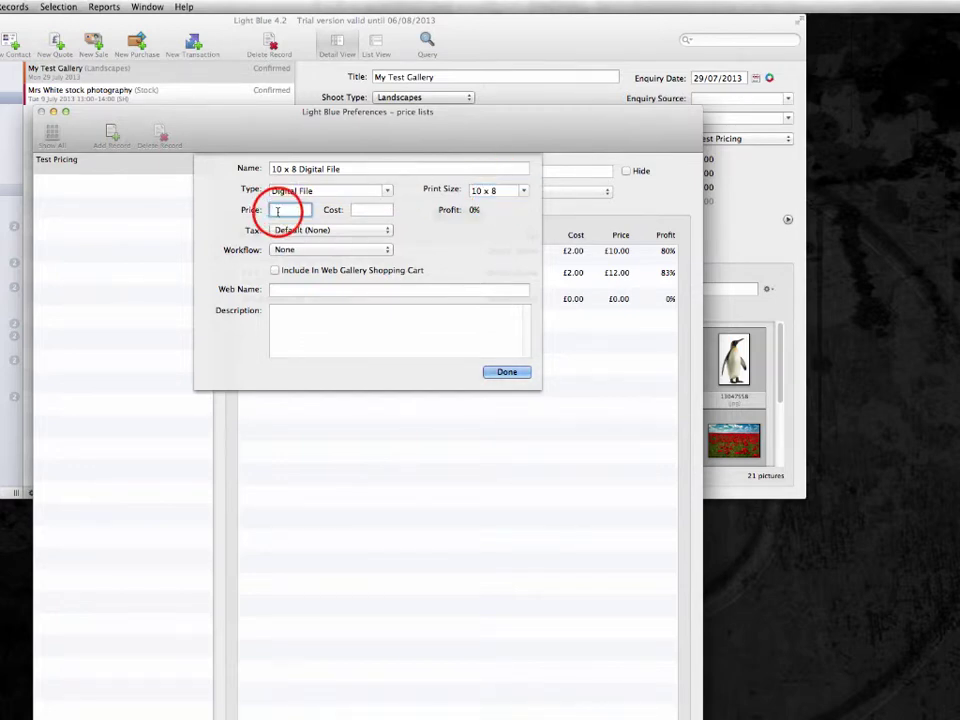
{"action": "type", "text": "15."}
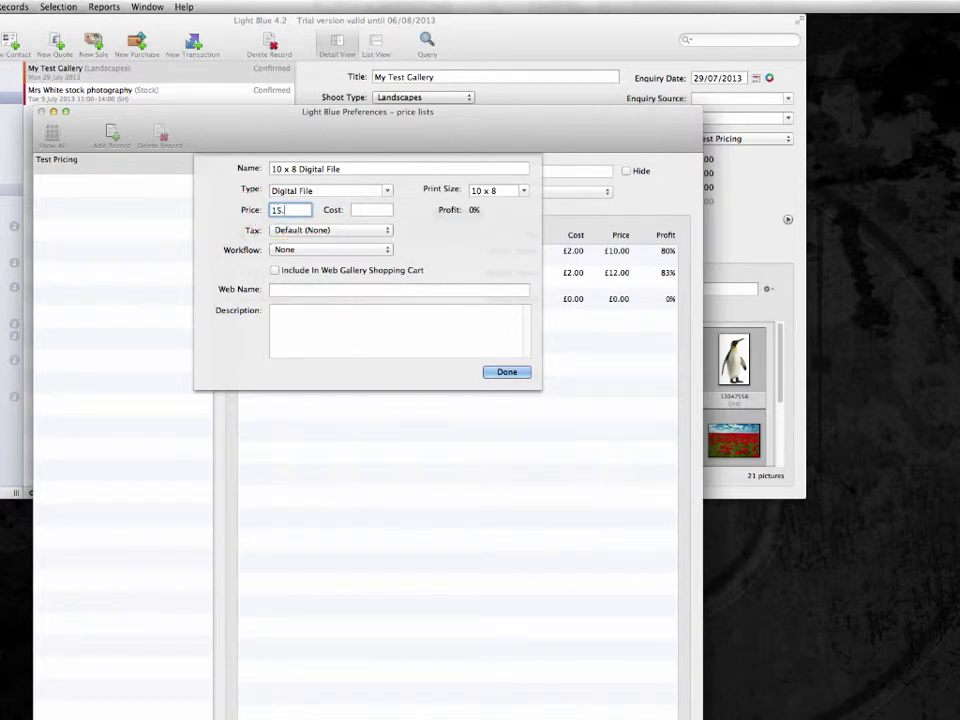
{"action": "type", "text": "00"}
{"action": "key", "text": "Tab"}
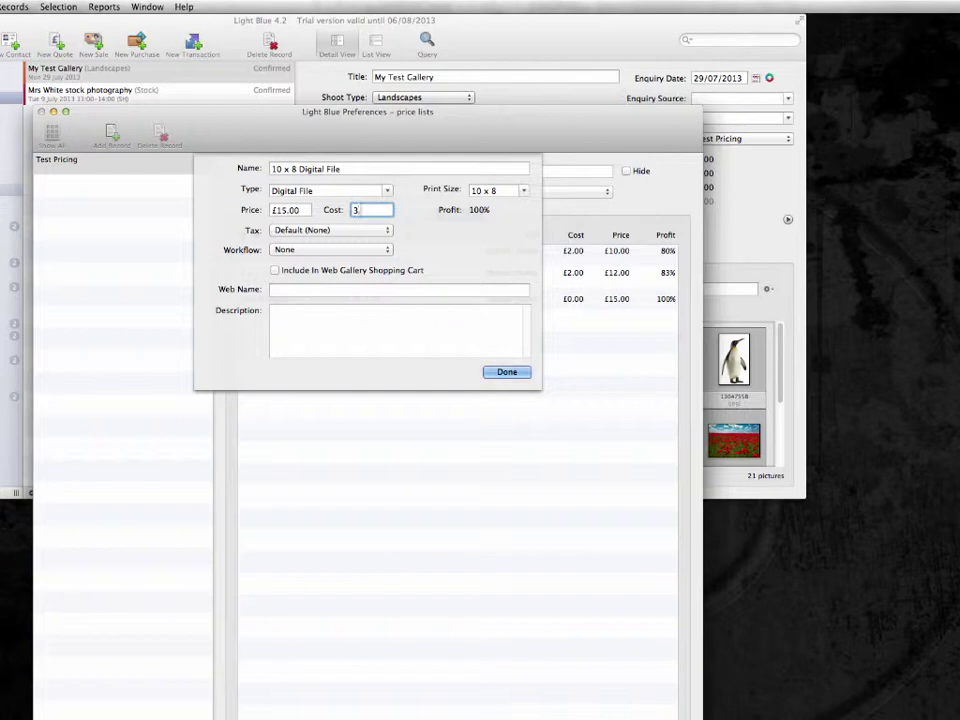
{"action": "type", "text": "3.00"}
{"action": "key", "text": "Tab"}
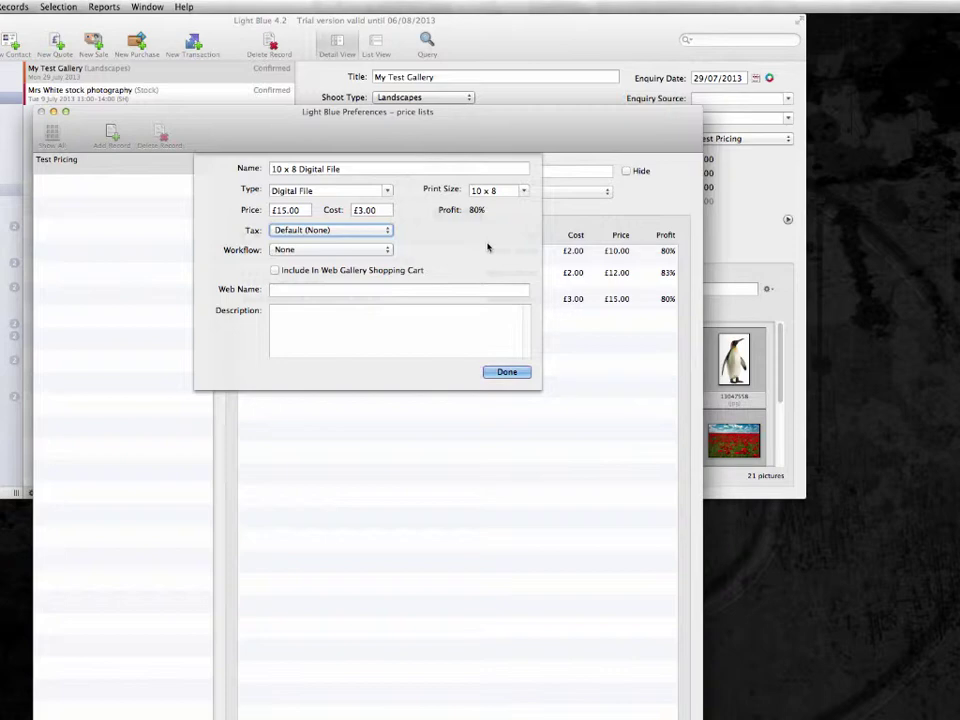
Include the product in the web gallery shopping cart and copy its name, "10 x 8 Digital File", into the web name.
{"action": "left_click", "coordinate": [275, 271]}
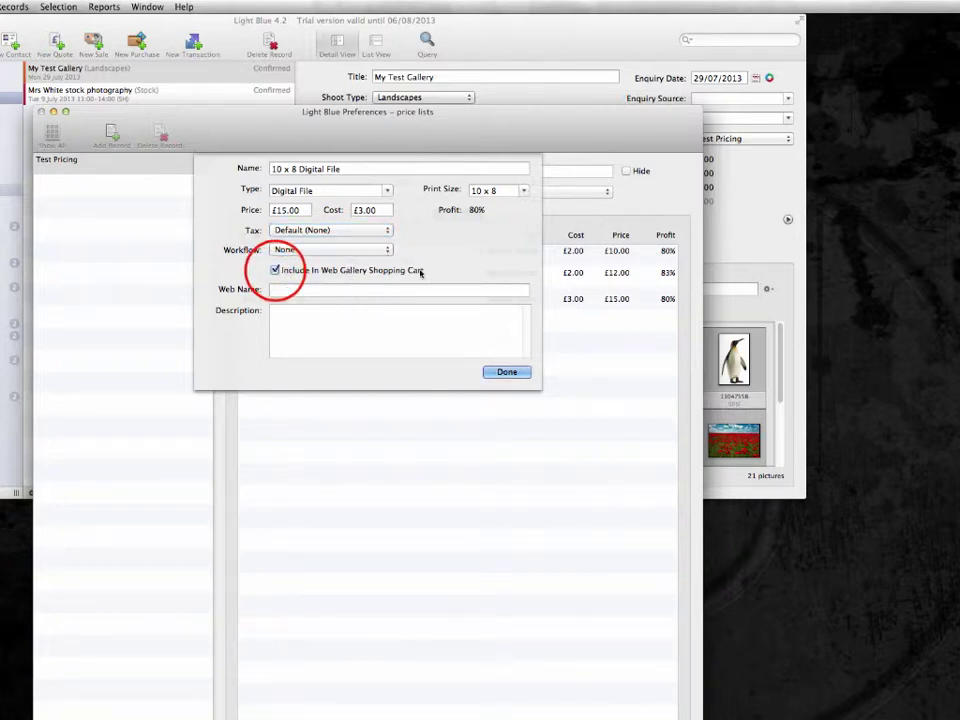
{"action": "left_click", "coordinate": [279, 289]}
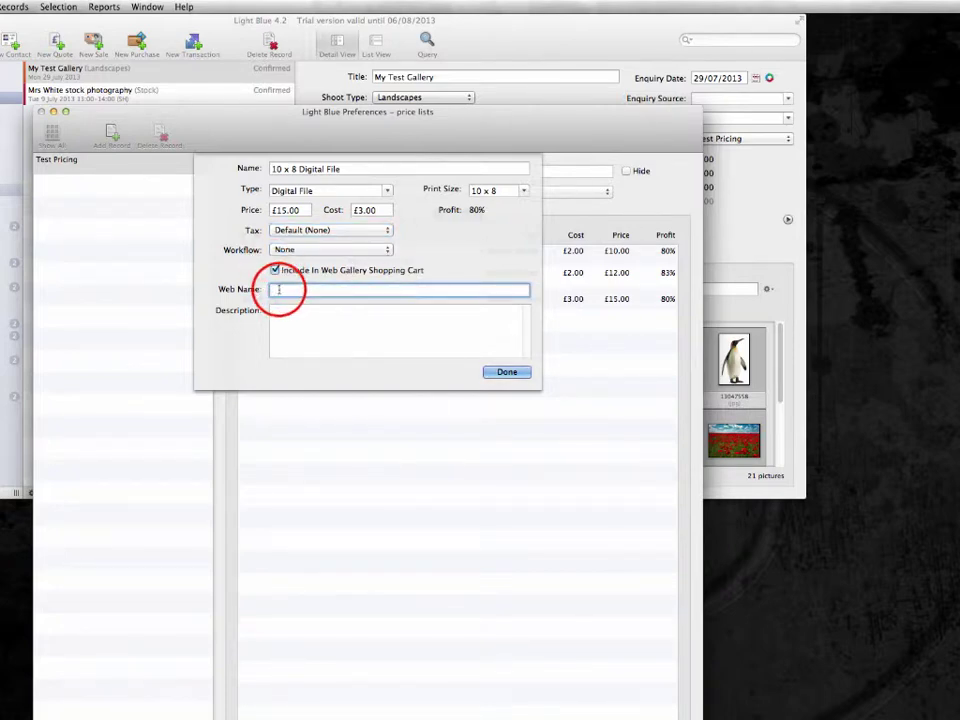
{"action": "triple_click", "coordinate": [334, 168]}
{"action": "key", "text": "super+c"}
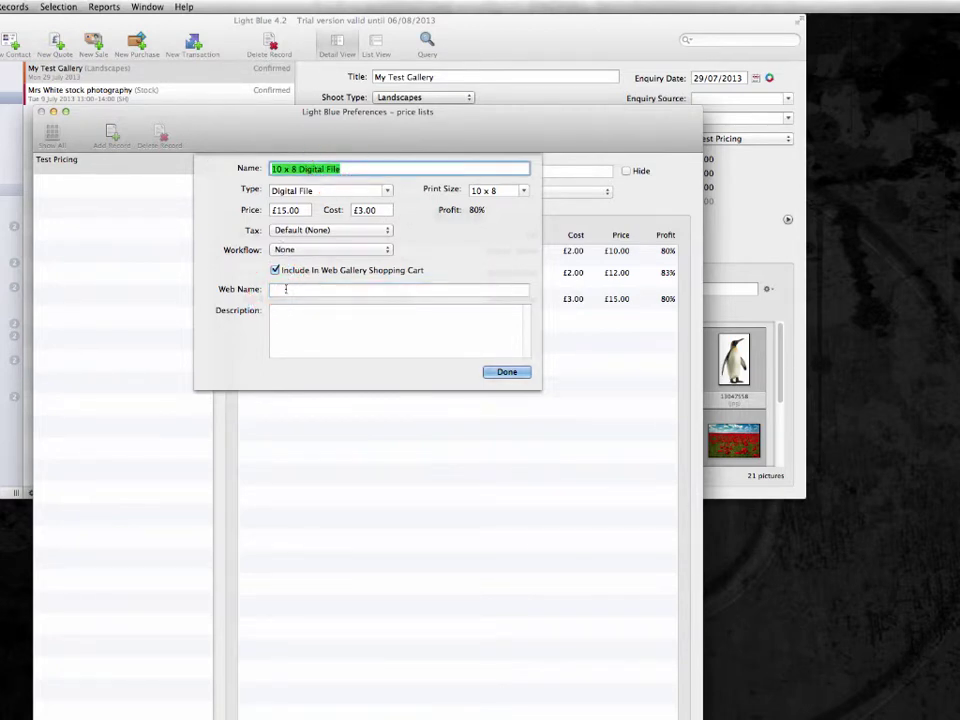
{"action": "left_click", "coordinate": [285, 289]}
{"action": "key", "text": "super+v"}
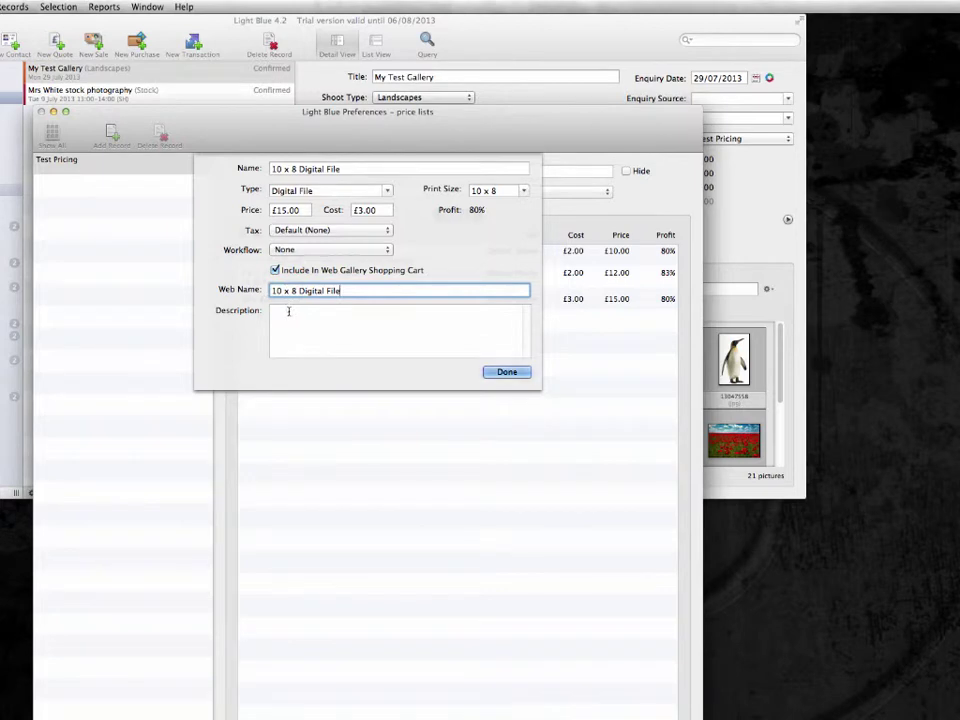
Describe the product as "This is a digital file which will be sent to you after payment.", finish it and close the preferences.
{"action": "left_click", "coordinate": [288, 311]}
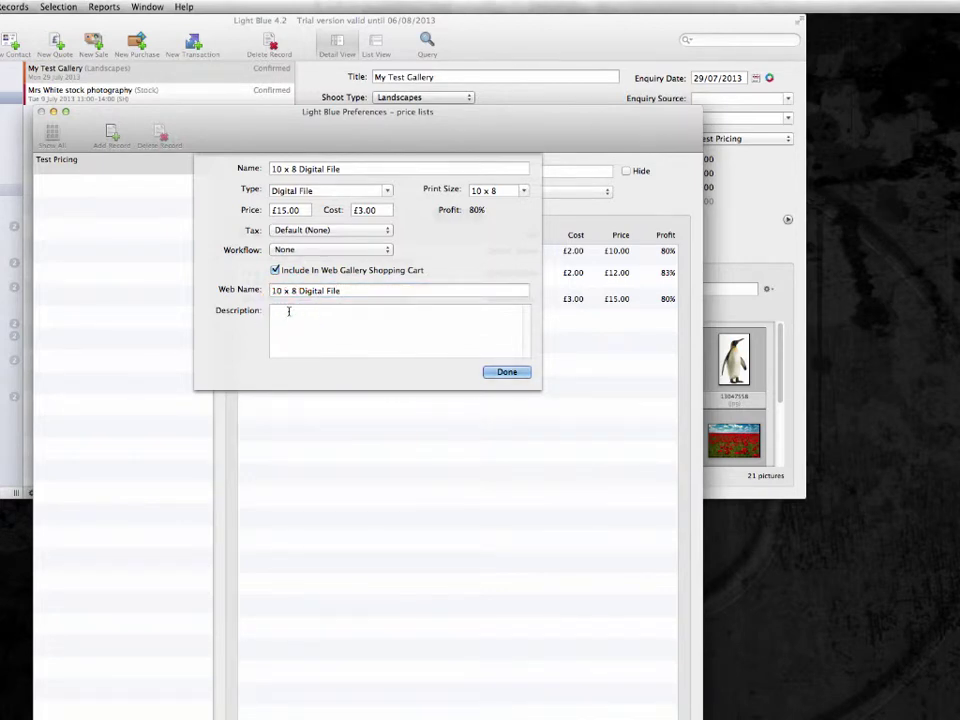
{"action": "type", "text": "This is a digital file which will be s"}
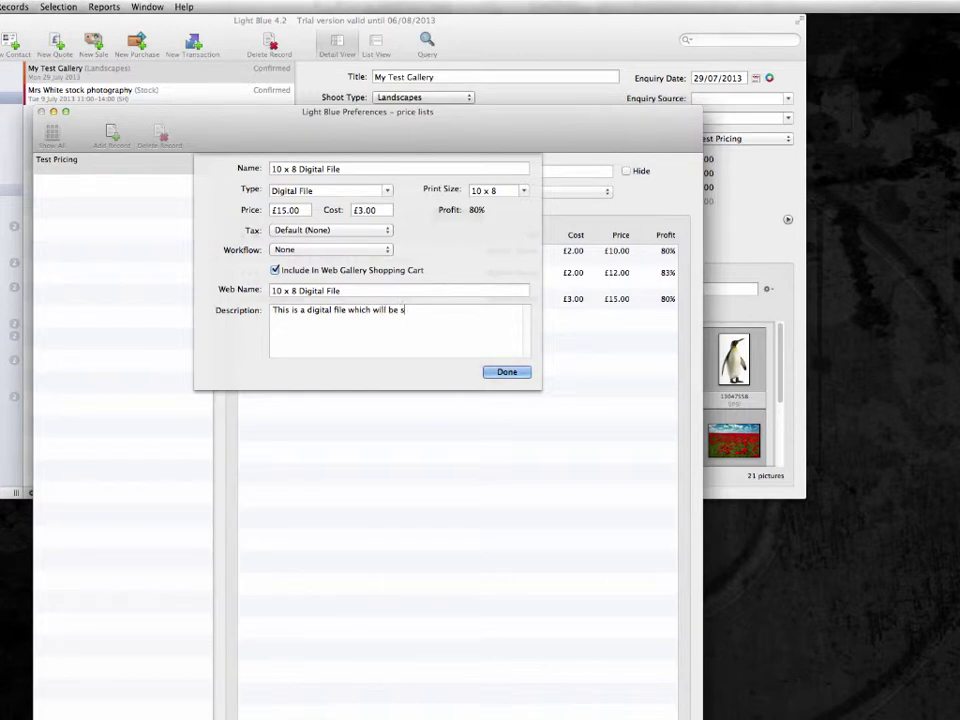
{"action": "type", "text": "ent to you after payment."}
{"action": "left_click", "coordinate": [506, 370]}
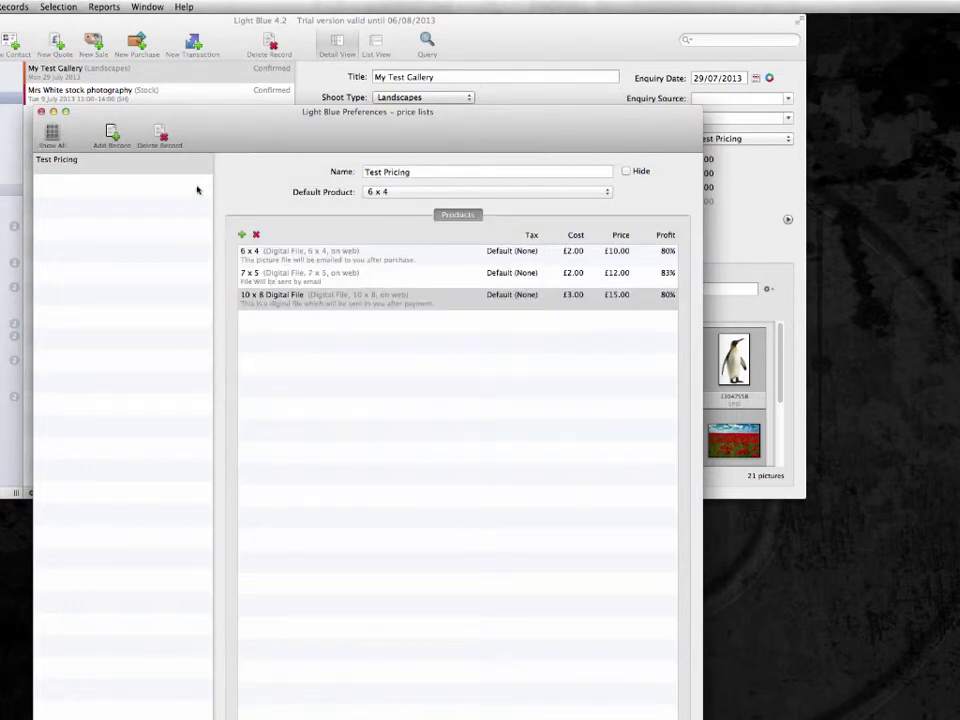
{"action": "left_click", "coordinate": [55, 131]}
{"action": "left_click", "coordinate": [41, 112]}
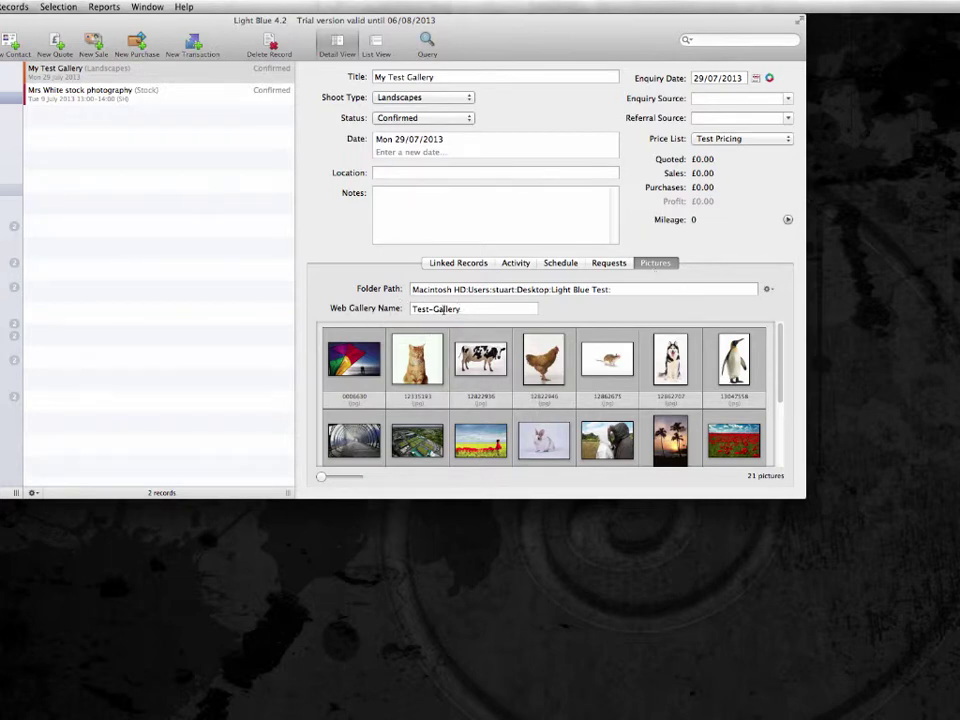
Check the web gallery name entered for the My Test Gallery shoot.
{"action": "left_click", "coordinate": [420, 308]}
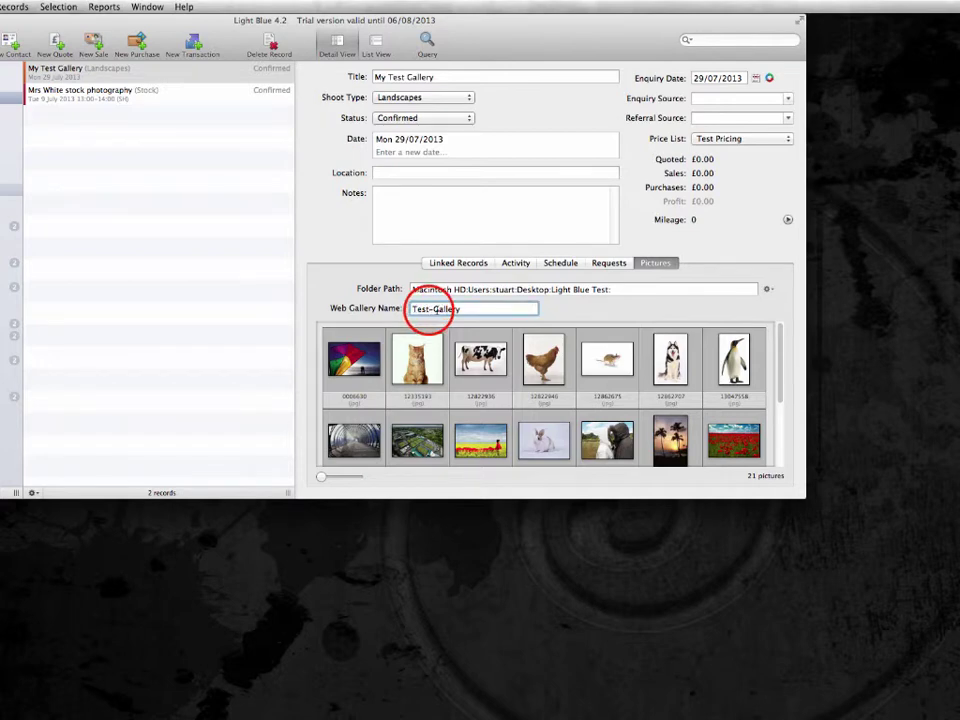
{"action": "left_click", "coordinate": [436, 308]}
{"action": "left_click", "coordinate": [470, 308]}
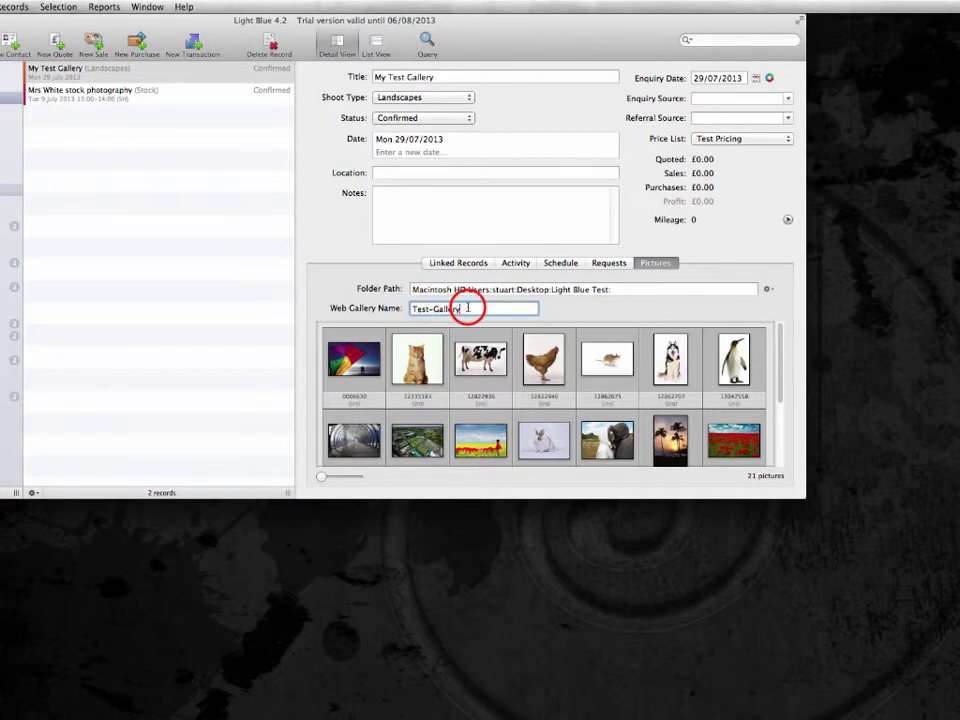